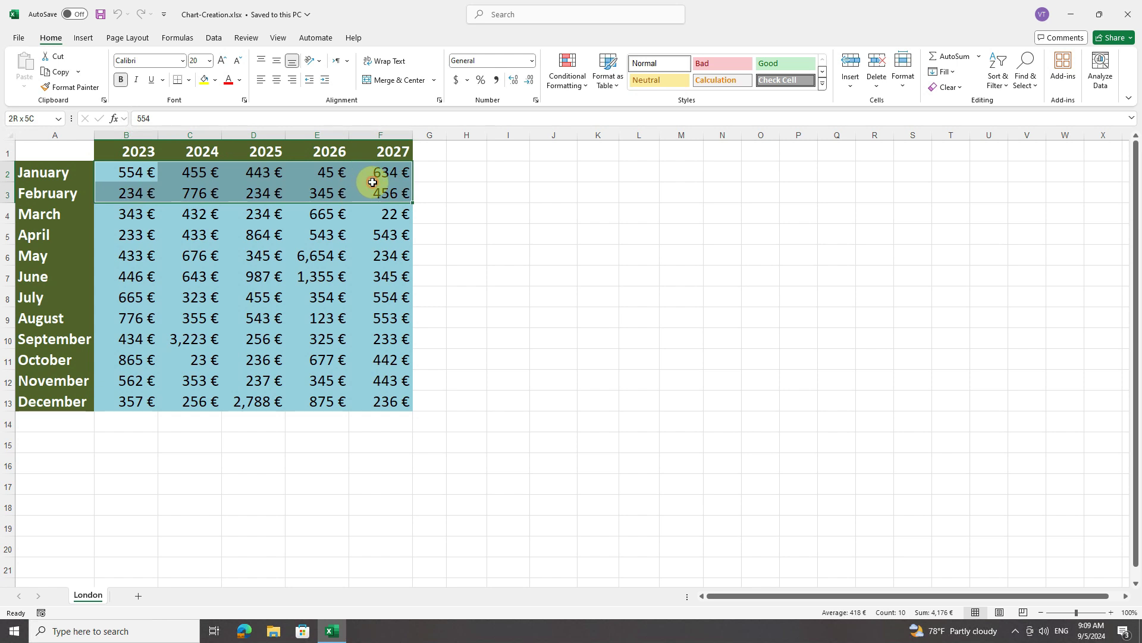
click(130, 174)
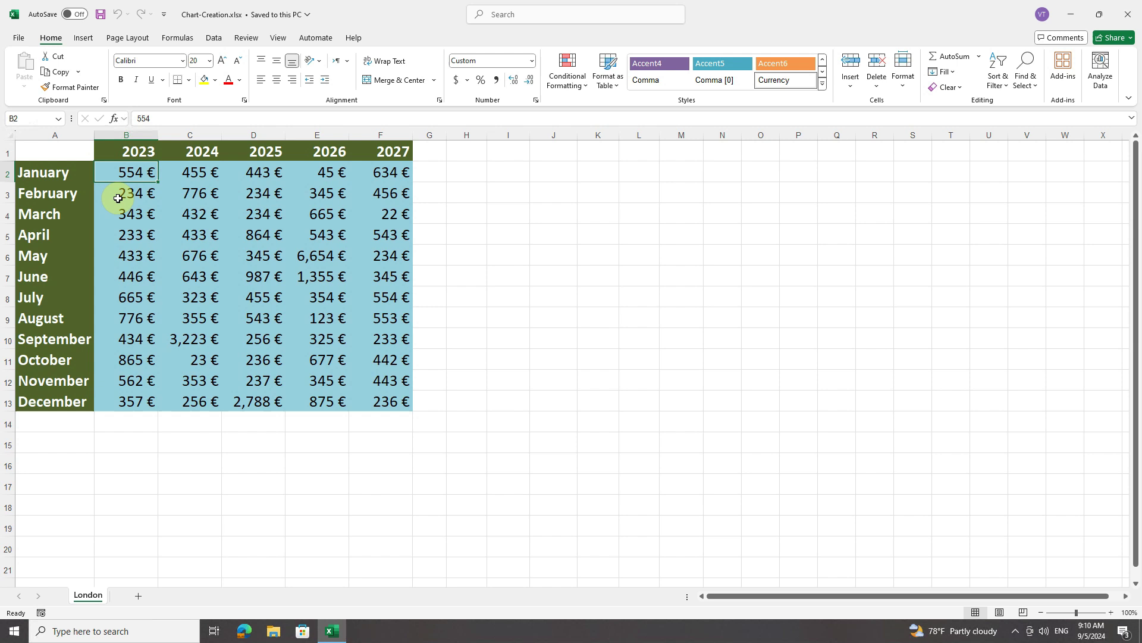
drag(71, 150, 375, 392)
click(247, 357)
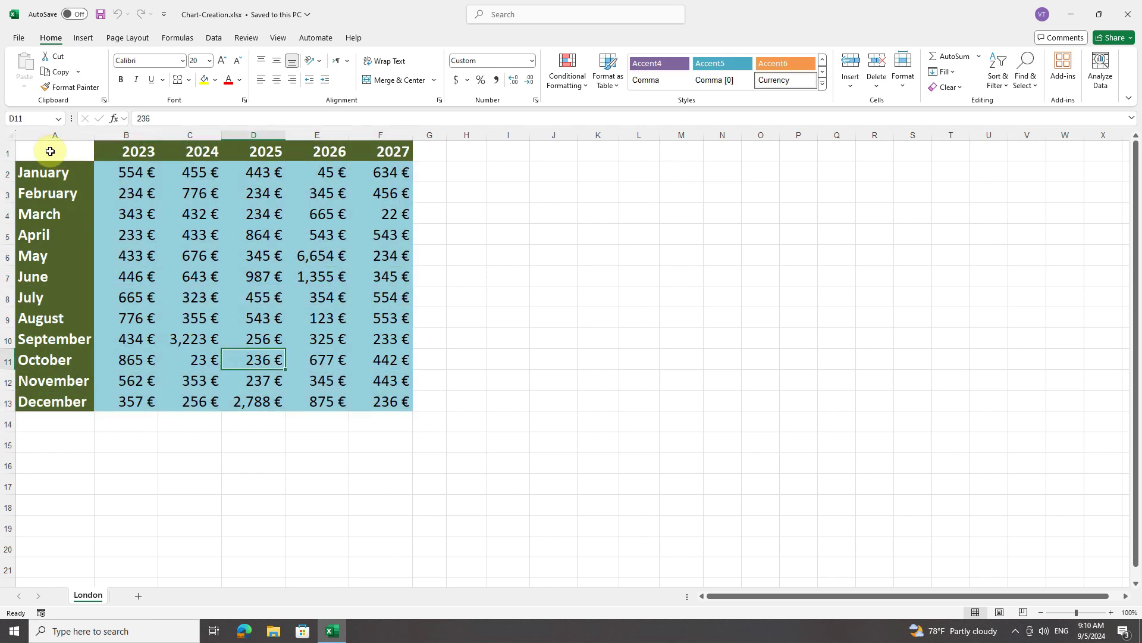
Step: Insert a 3-D clustered column chart from the year headings and January values in A1:F2
drag(50, 151, 376, 176)
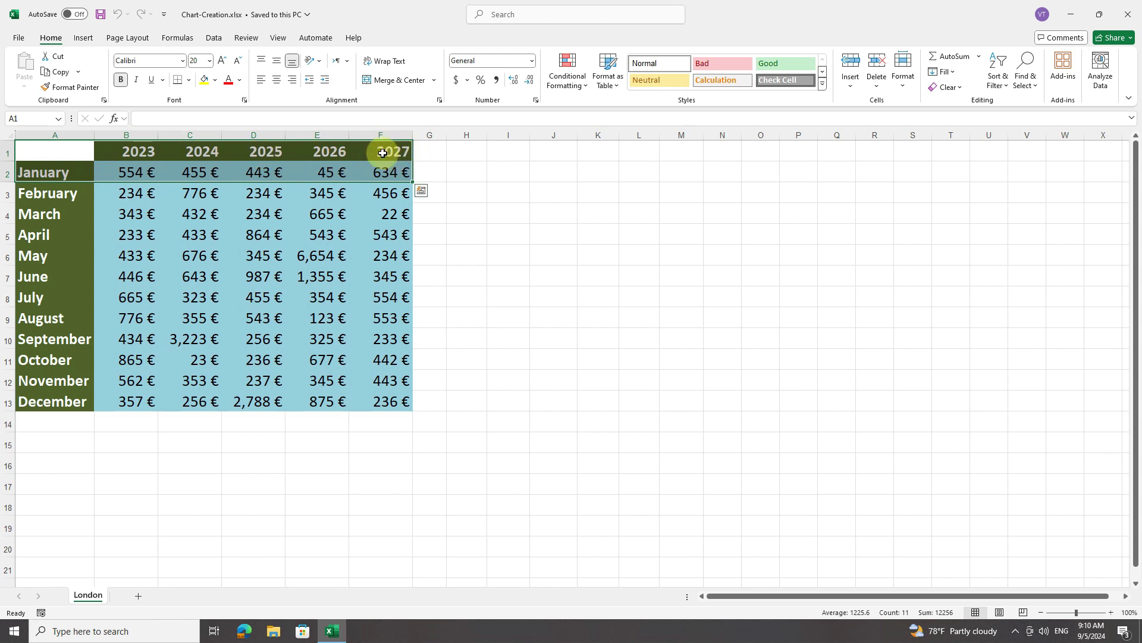
click(84, 39)
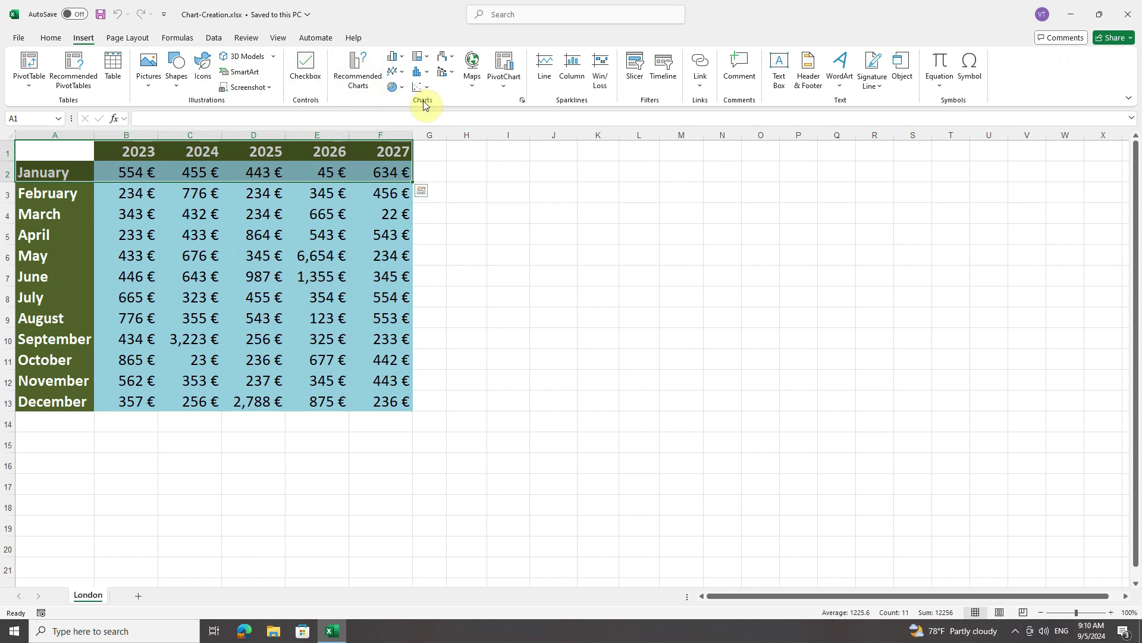
click(398, 62)
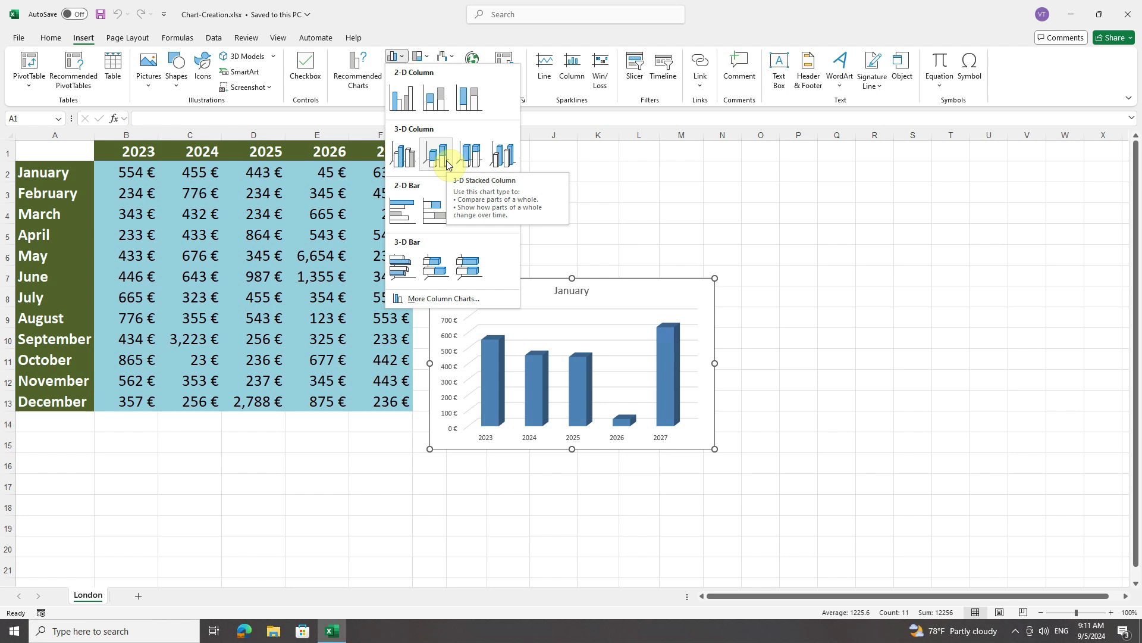
click(401, 155)
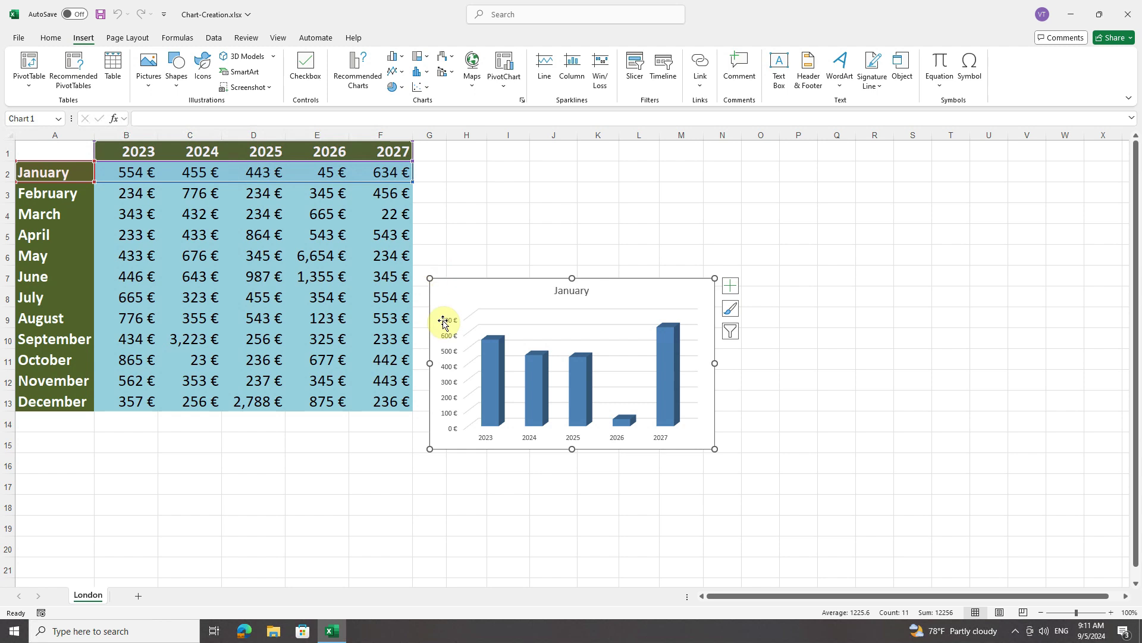
Step: Inspect the January chart's 2023 and 2027 columns against the table, and compare the available tools with the chart selected and deselected
mouse_move(491, 373)
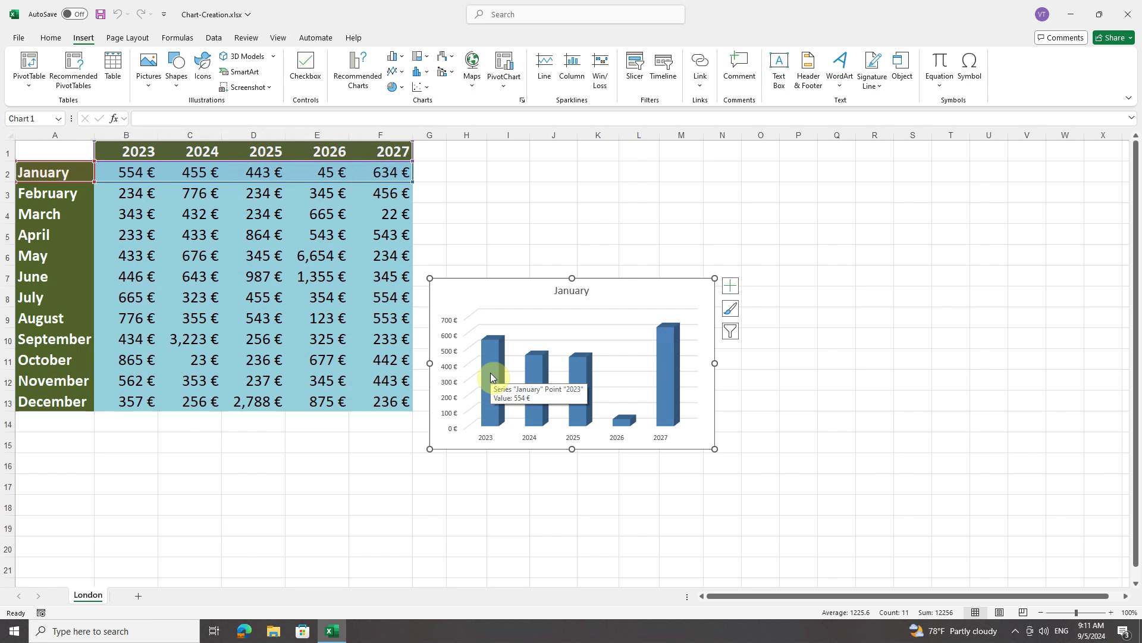
click(128, 169)
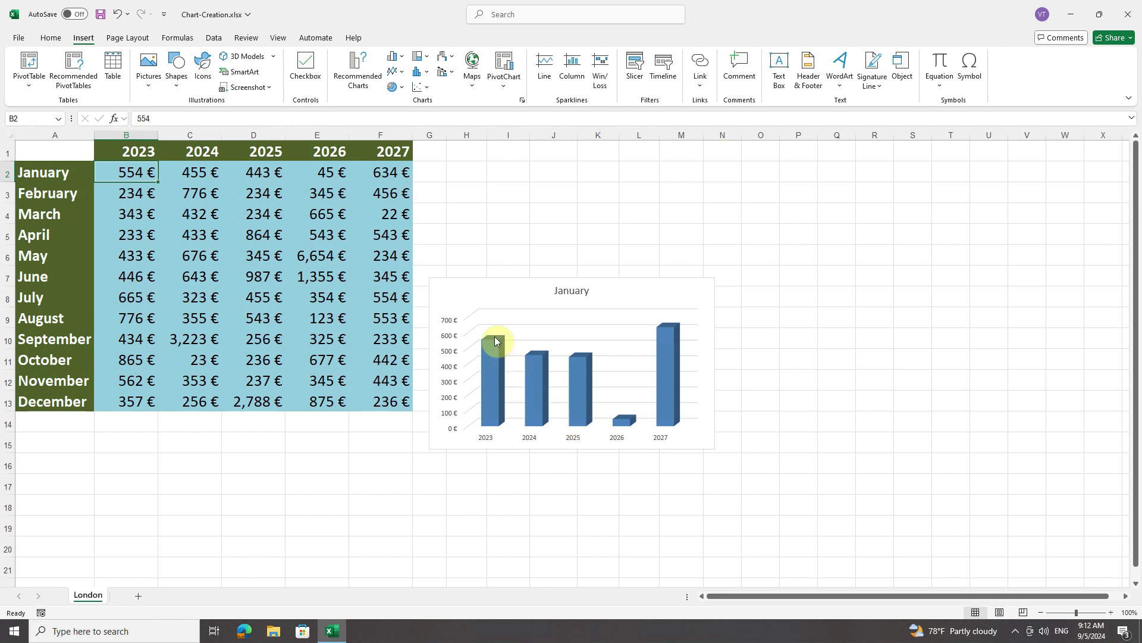
mouse_move(667, 329)
mouse_move(673, 392)
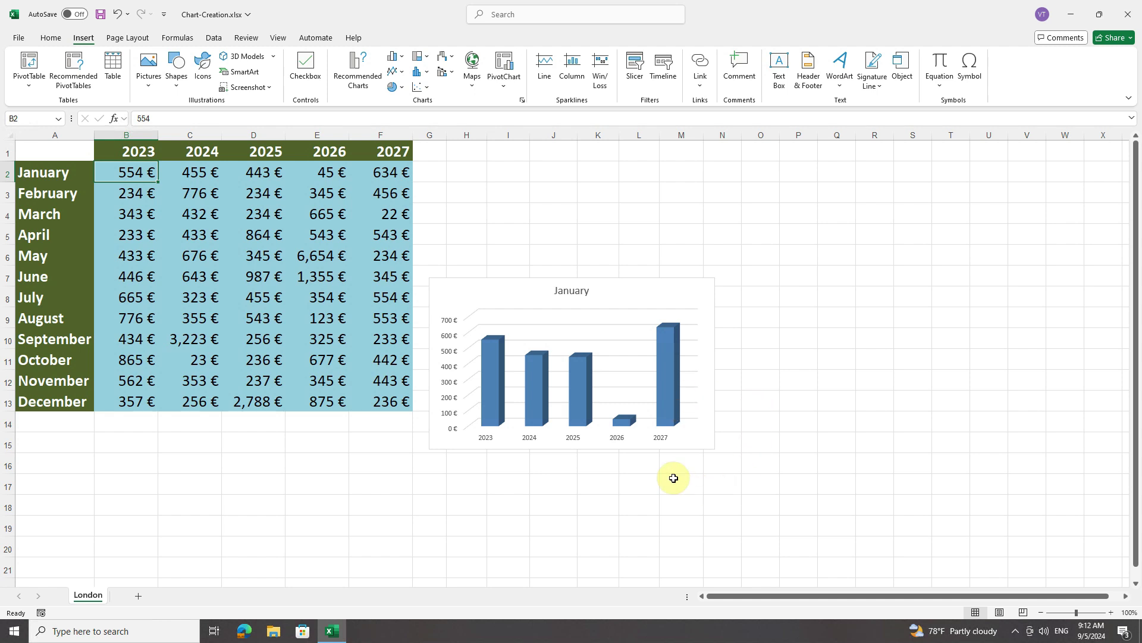
click(475, 292)
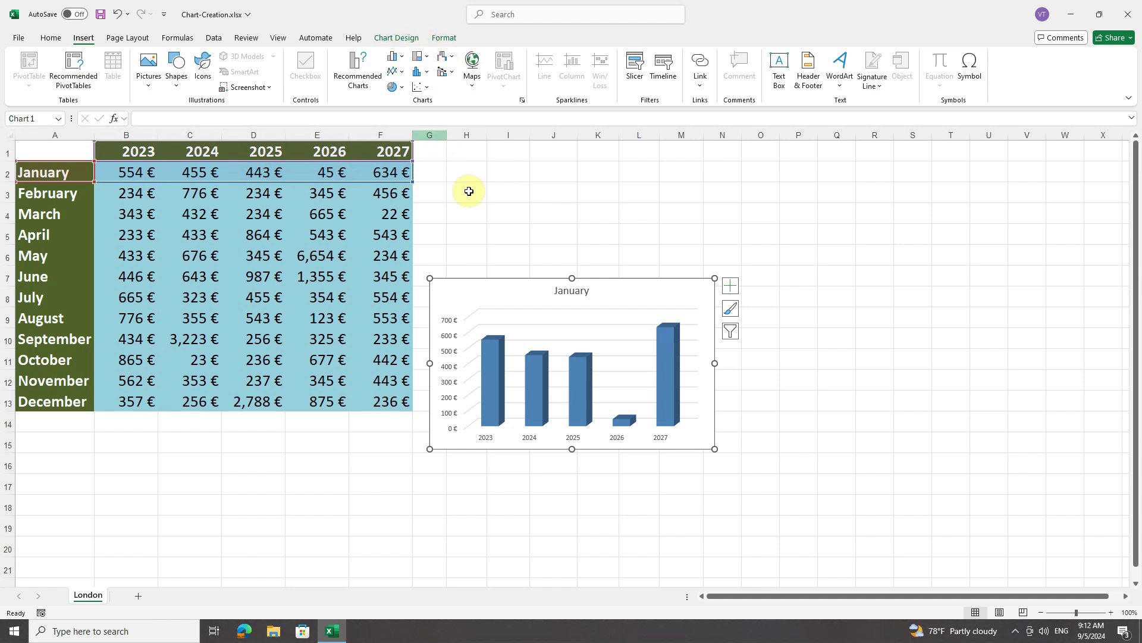
click(506, 191)
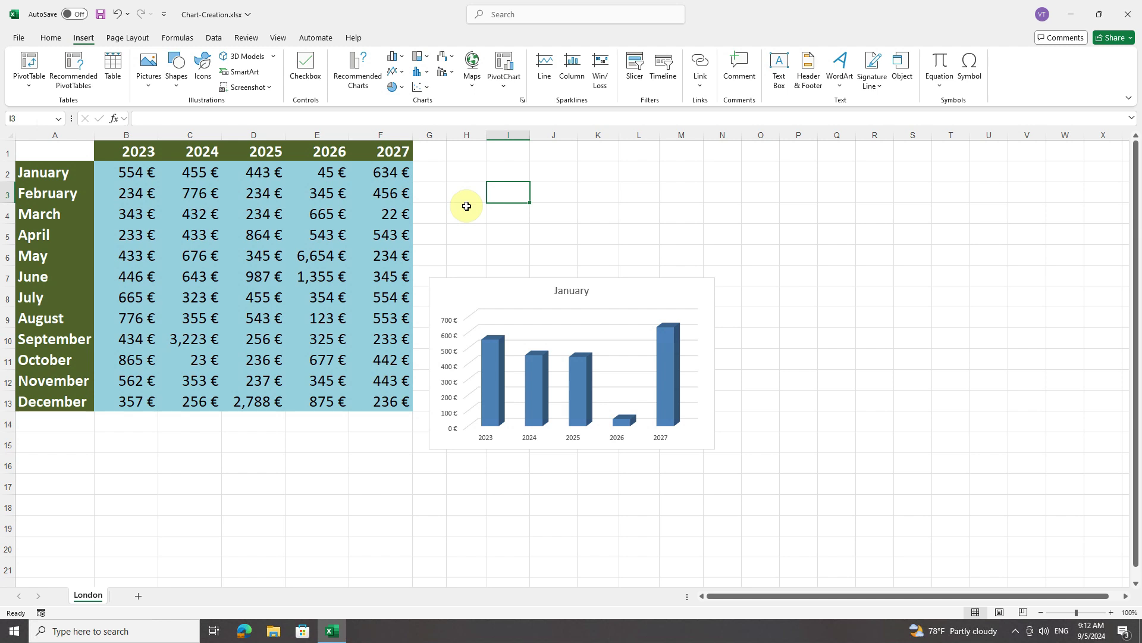
click(637, 291)
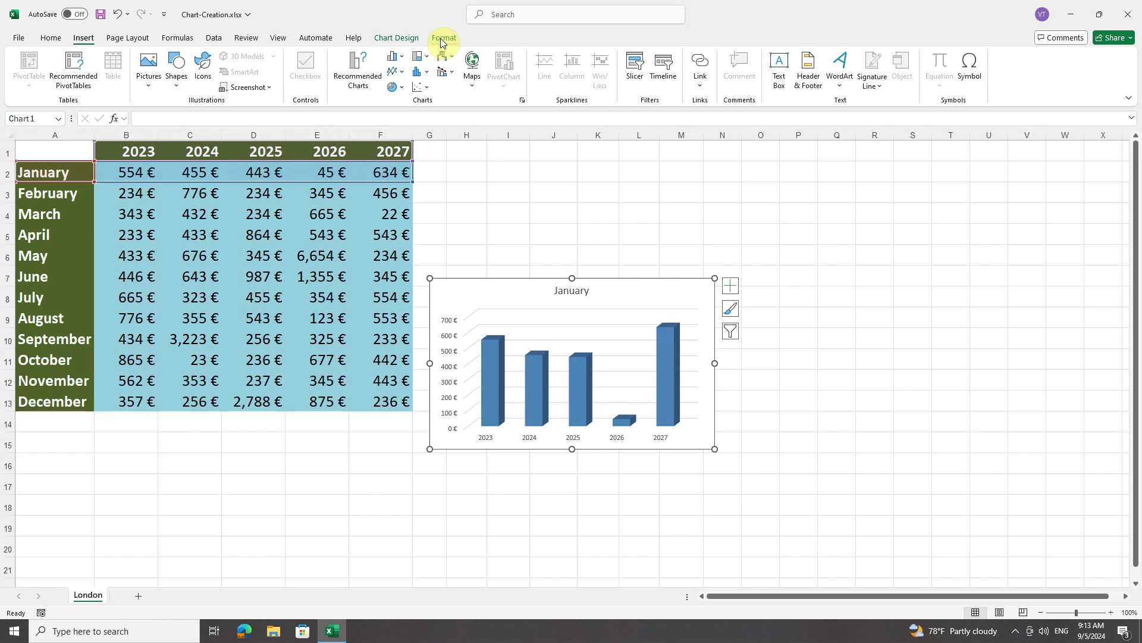
click(490, 215)
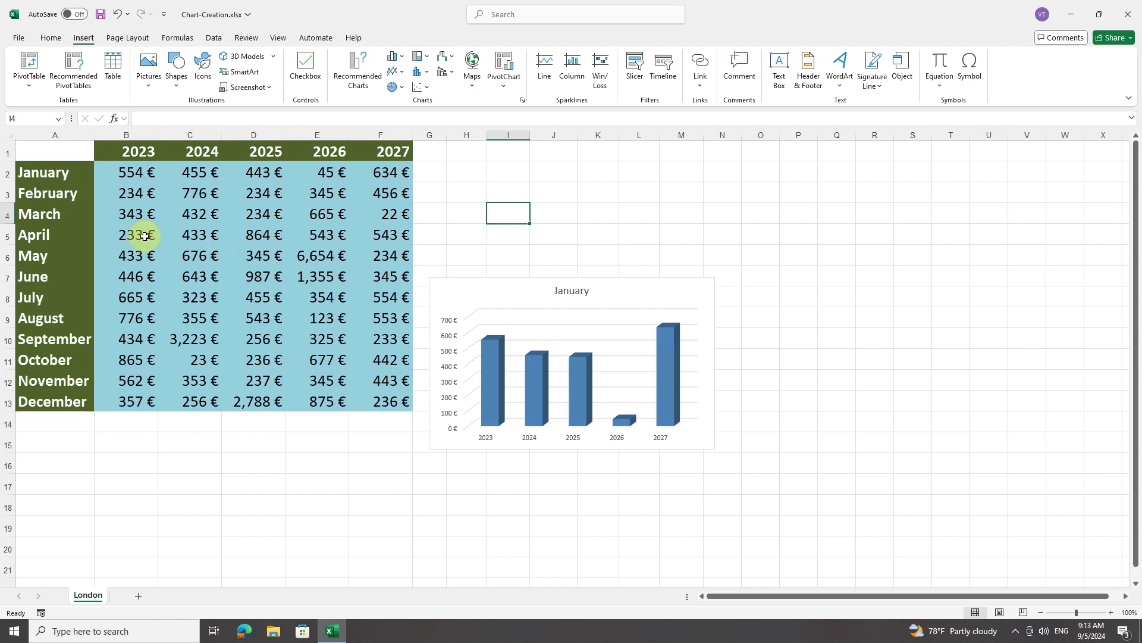
Step: Insert a 2-D pie chart from the year headings and the April row, and place it to the right of the January chart
drag(49, 151, 377, 159)
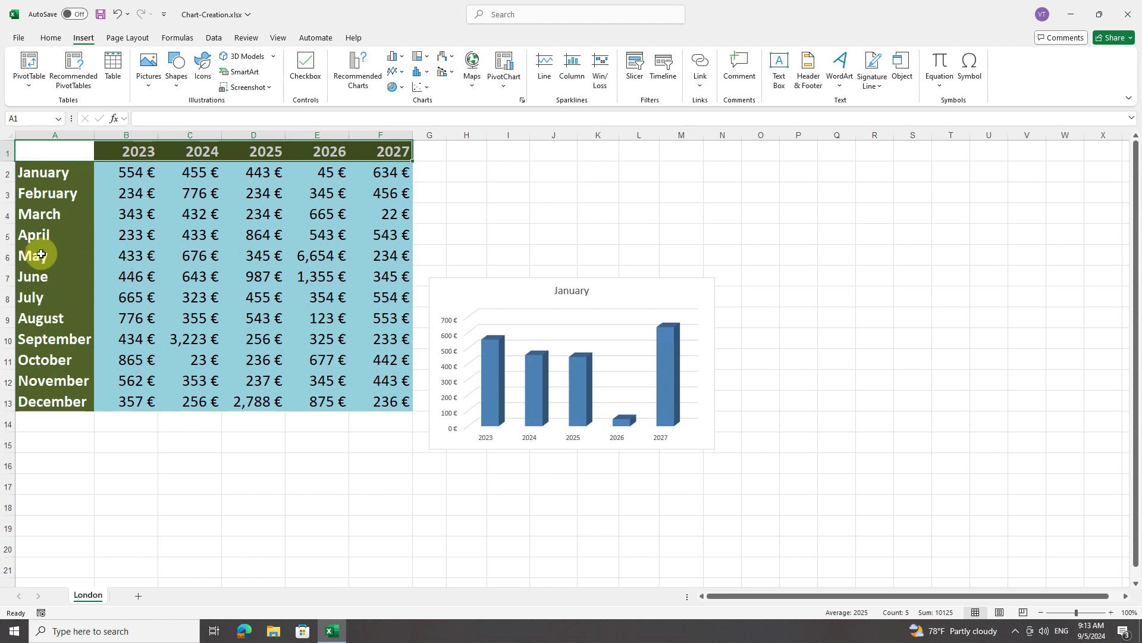
drag(61, 233, 378, 236)
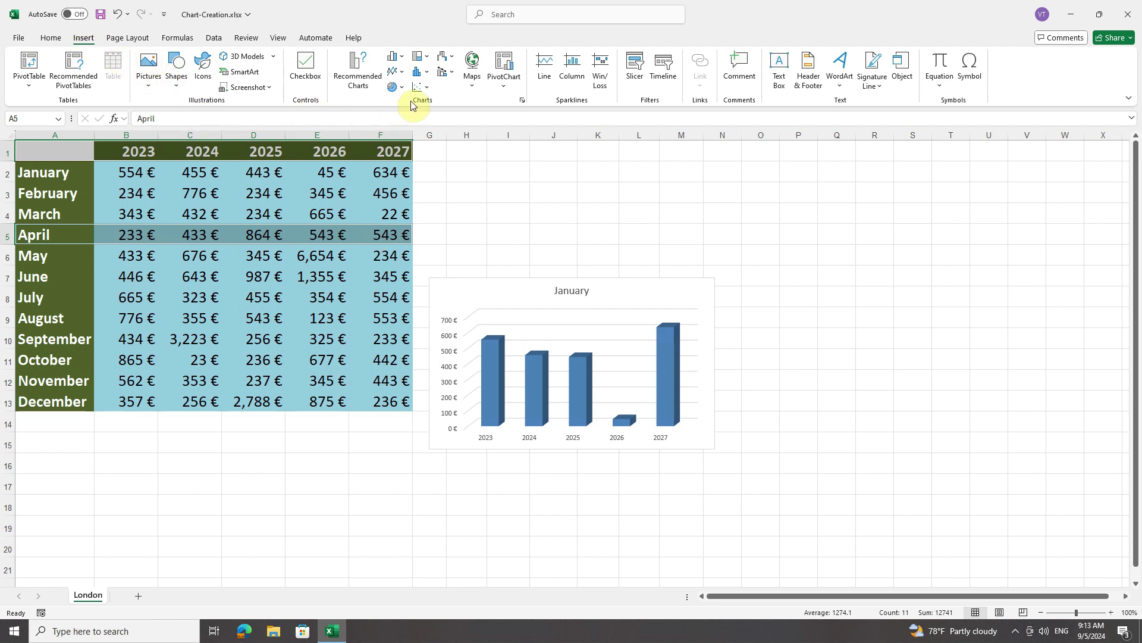
click(396, 89)
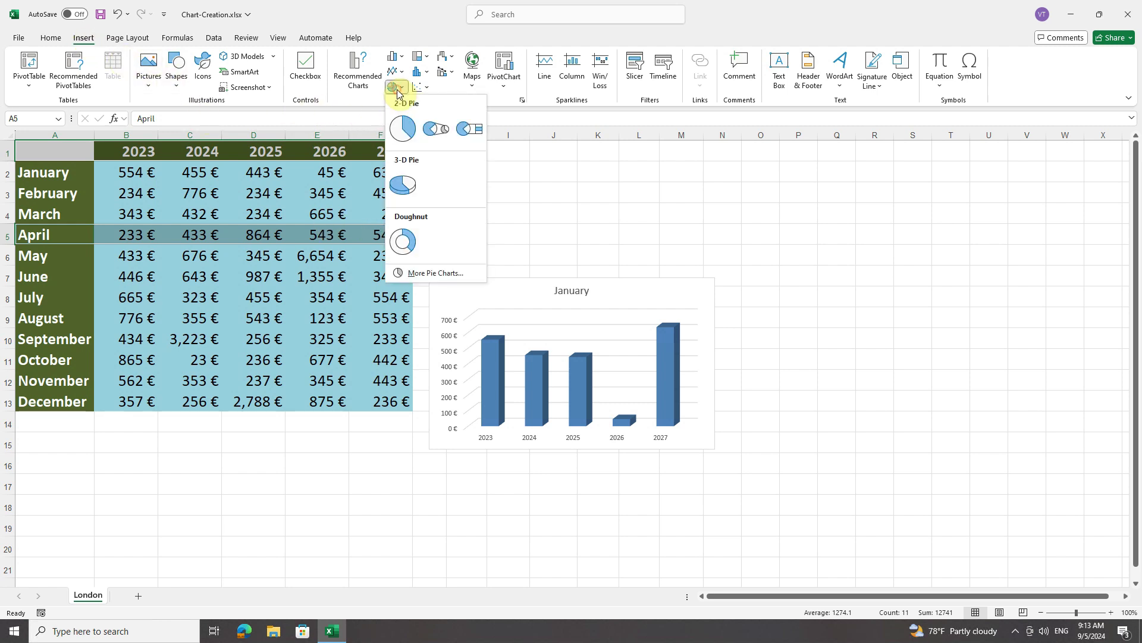
click(403, 127)
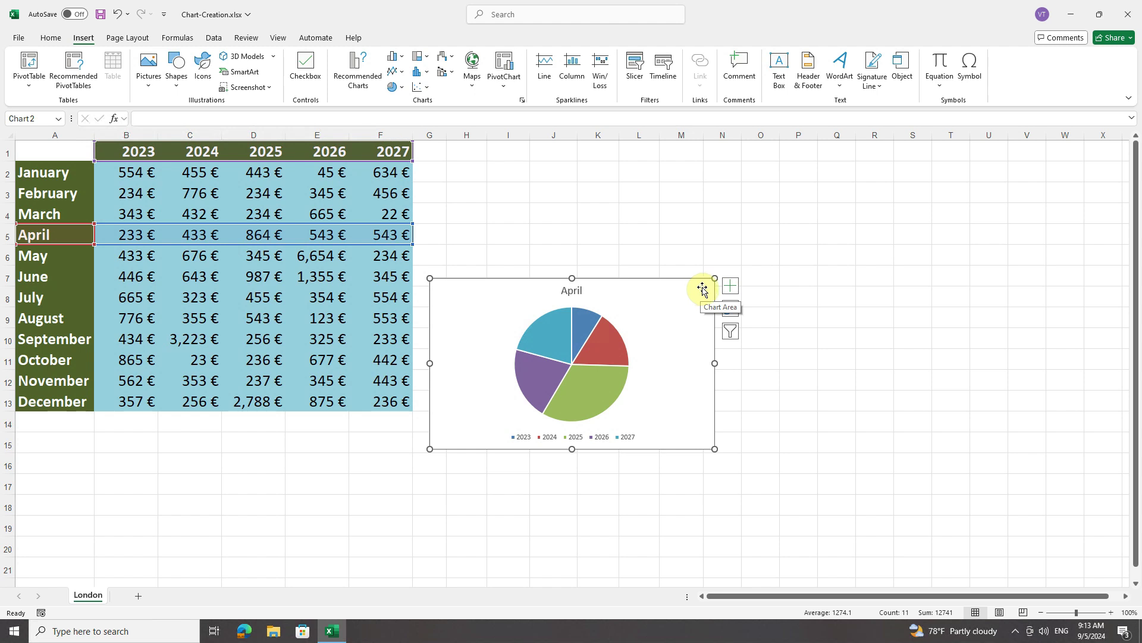
drag(702, 289, 1021, 188)
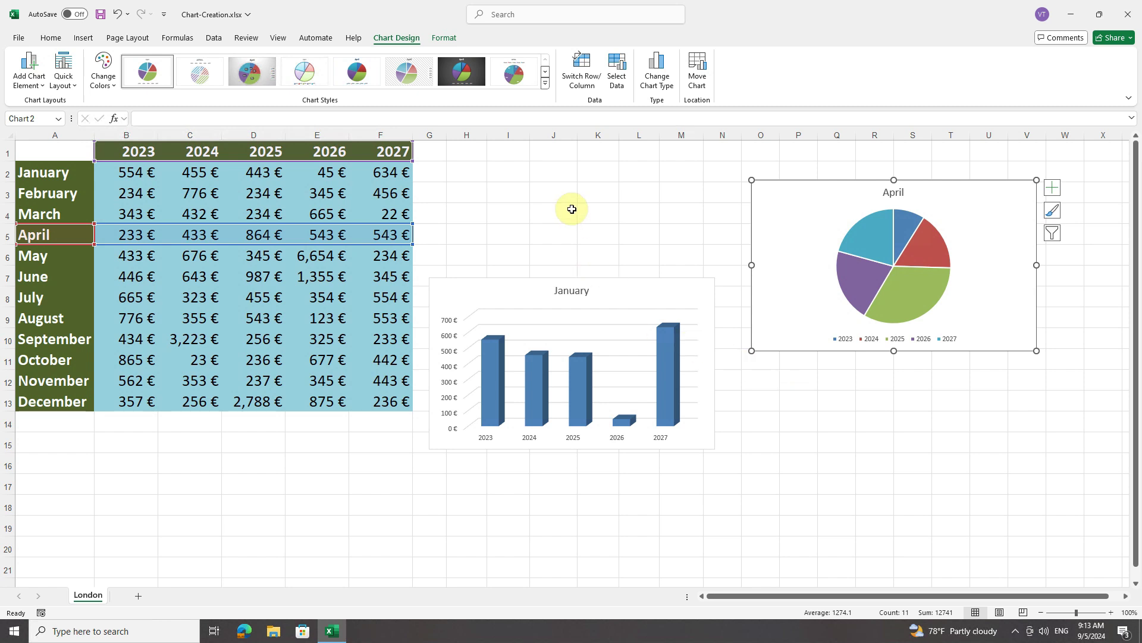
click(570, 214)
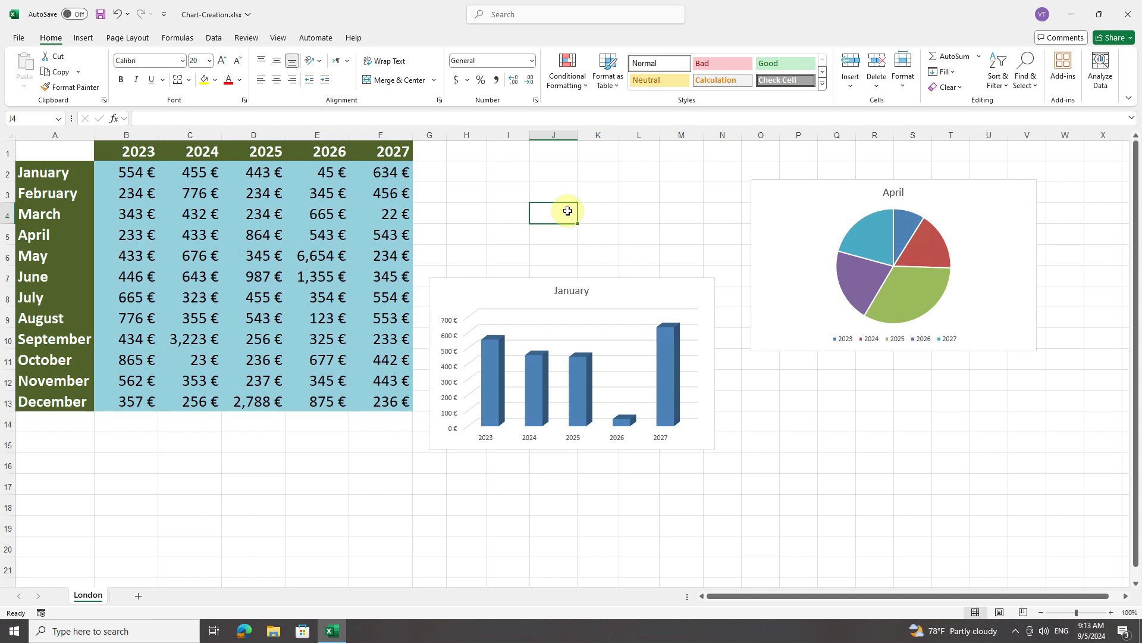
Step: Insert a 2-D line chart with markers from the January to May data in A1:F6, and move it over the table's lower rows
drag(54, 149, 380, 254)
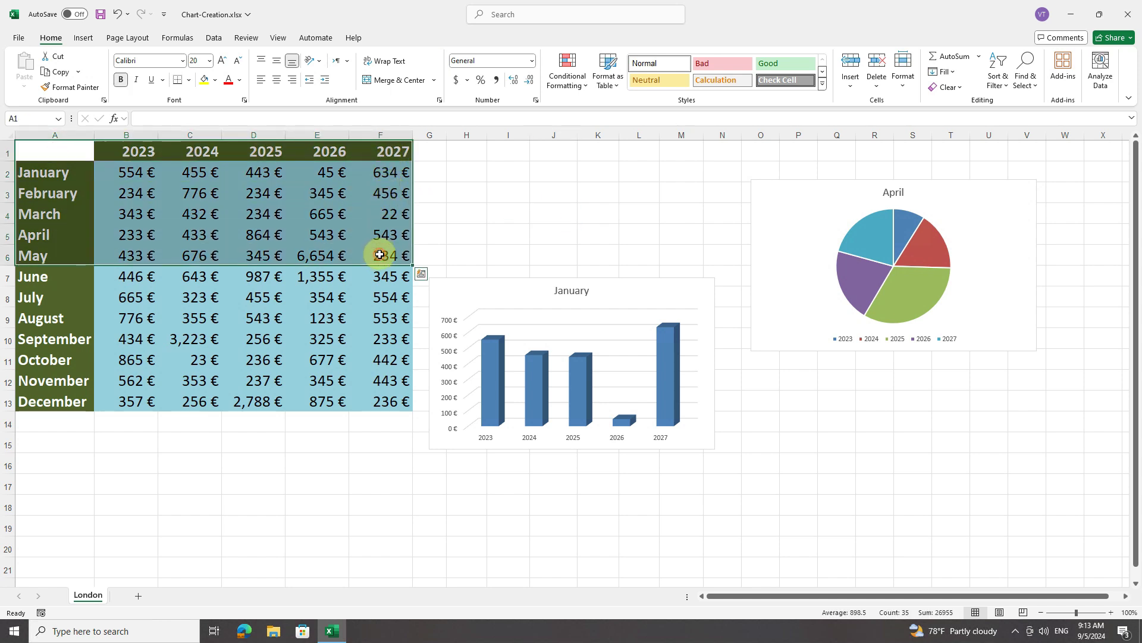
click(83, 38)
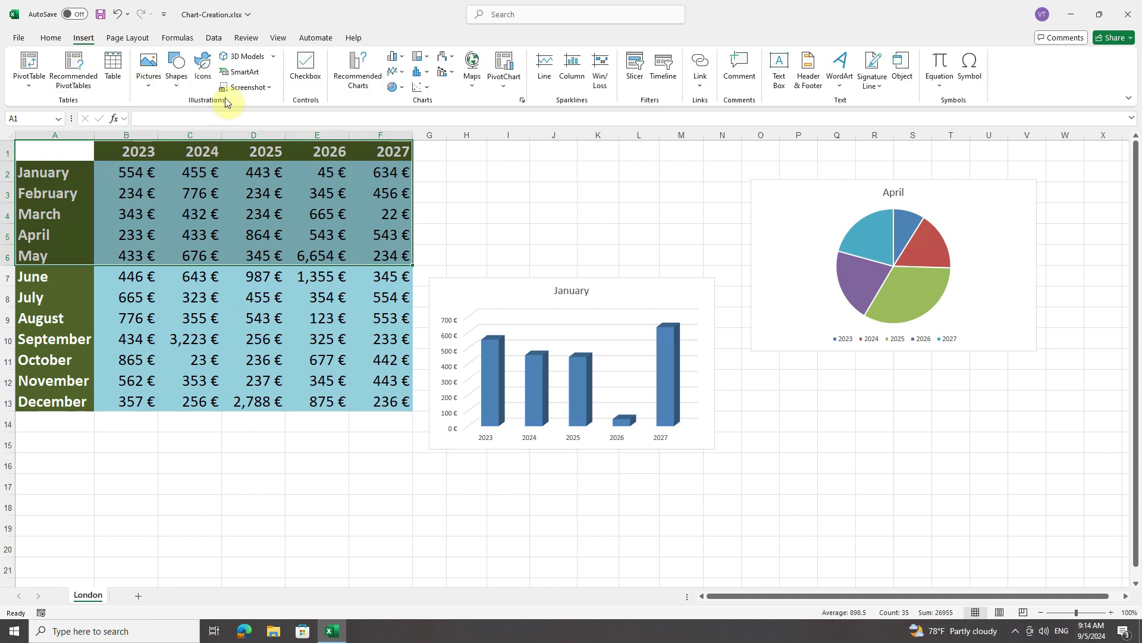
click(398, 75)
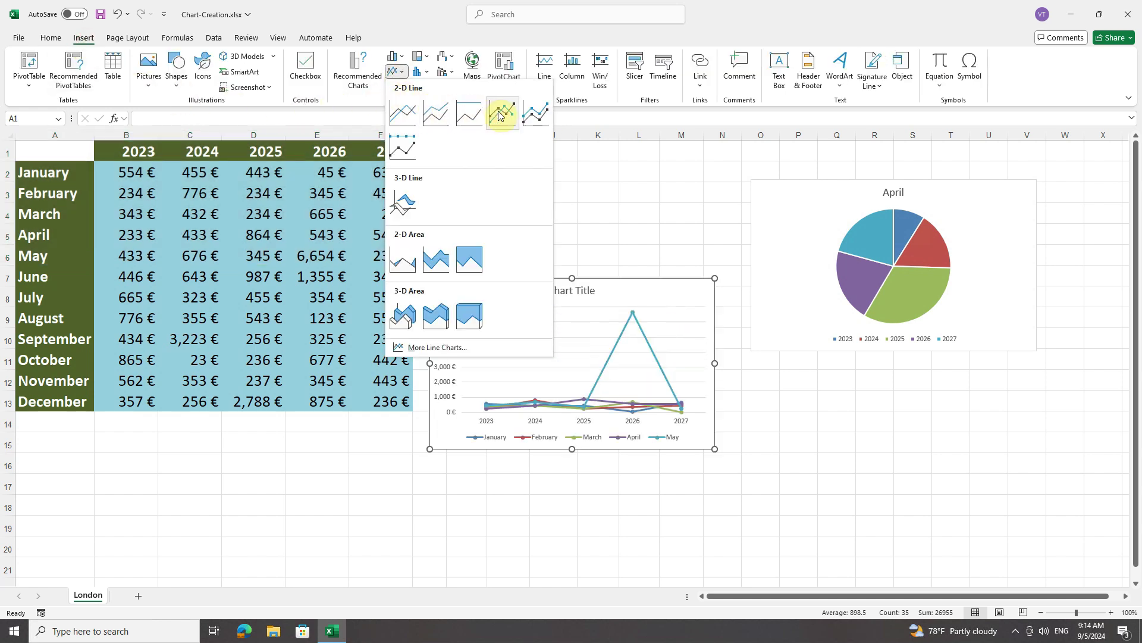
click(498, 113)
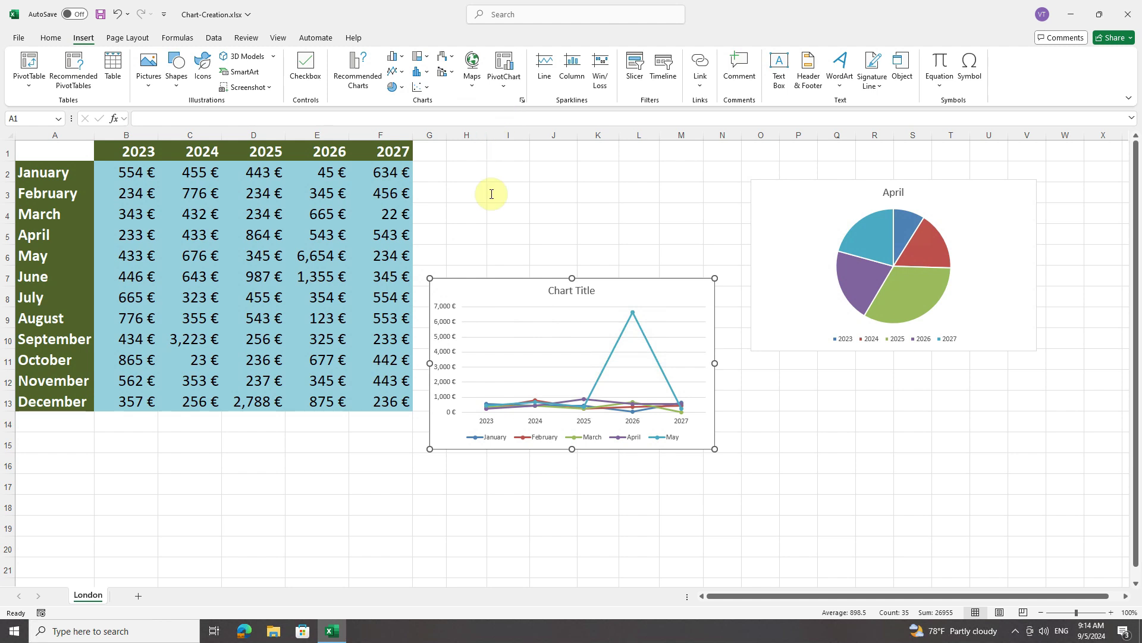
drag(474, 291, 136, 355)
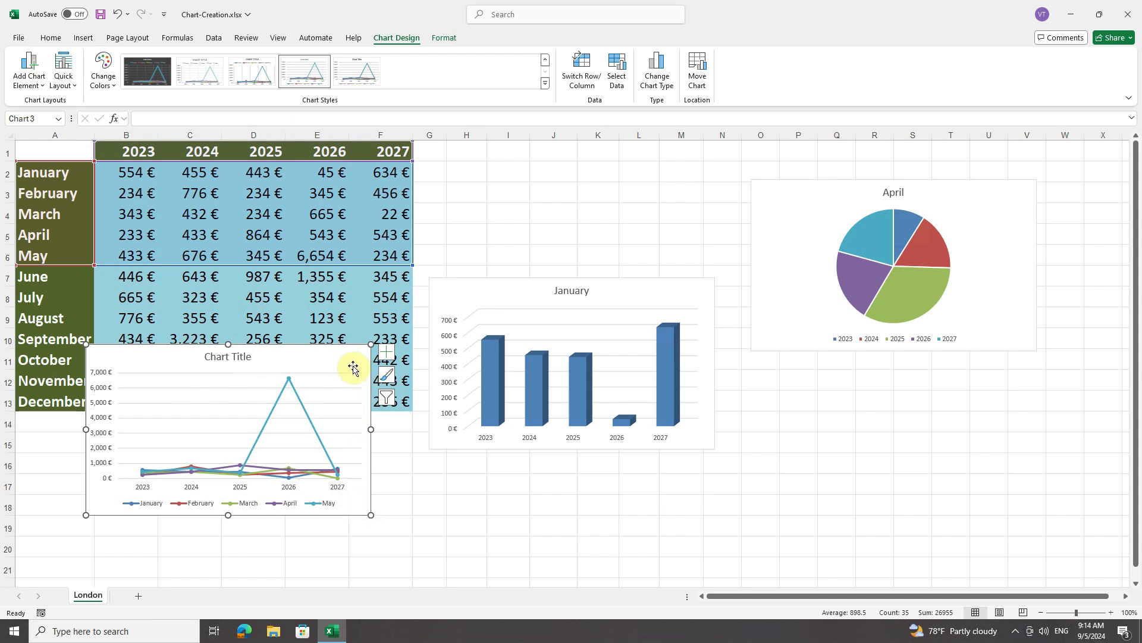
Step: Delete the January to May line chart
key(Delete)
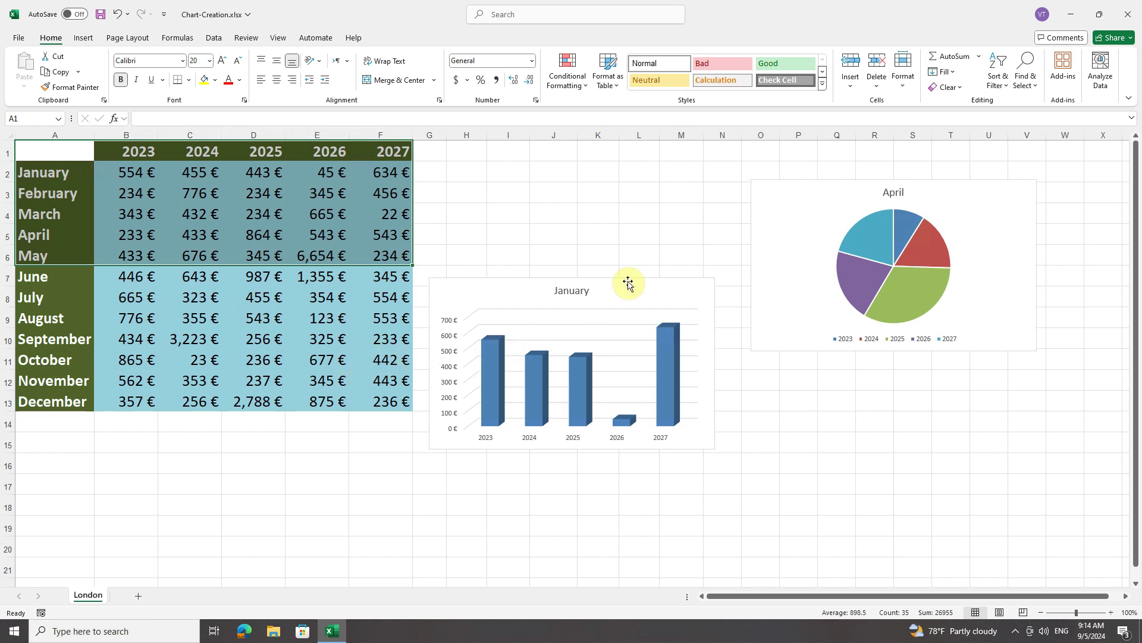
click(689, 238)
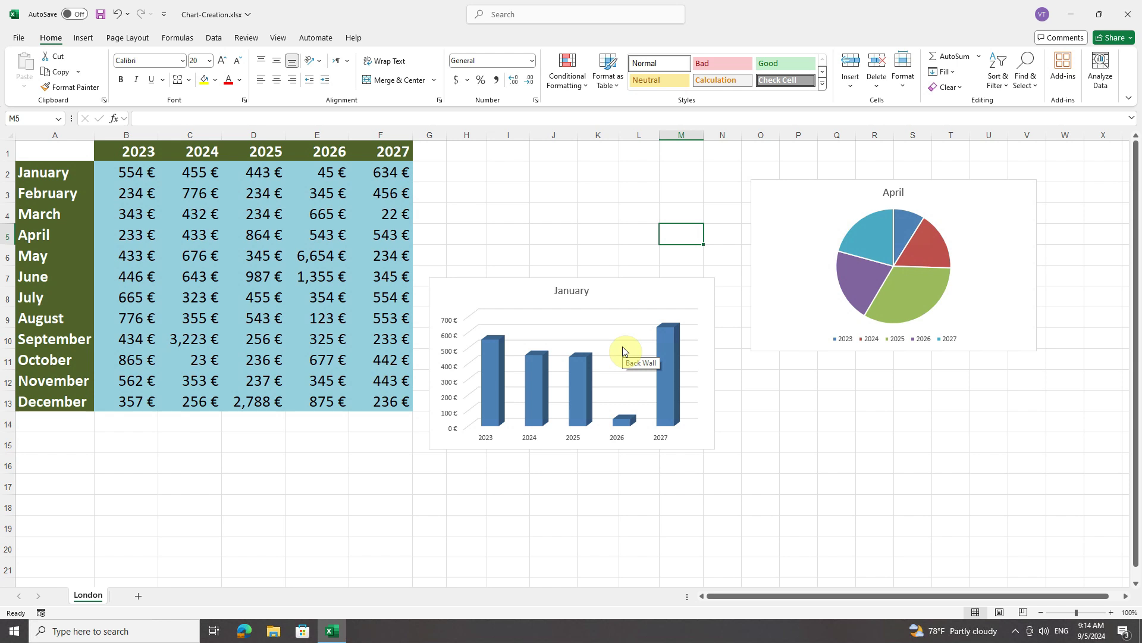
Step: Select the January chart's vertical axis, its whole column series and its single 2027 column in turn
click(444, 356)
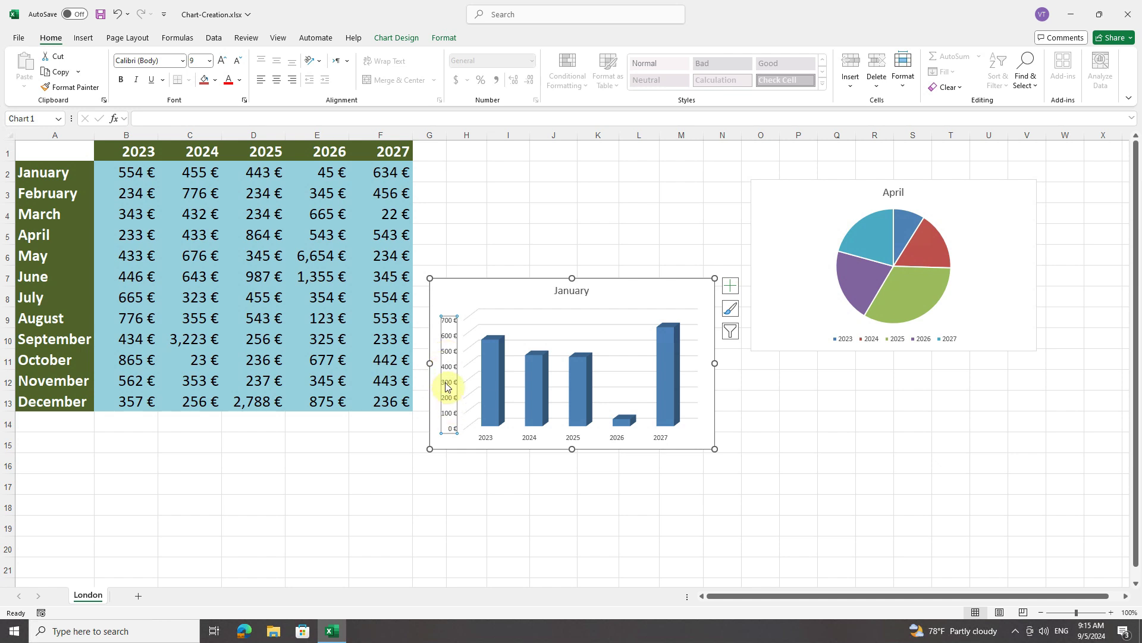
click(667, 395)
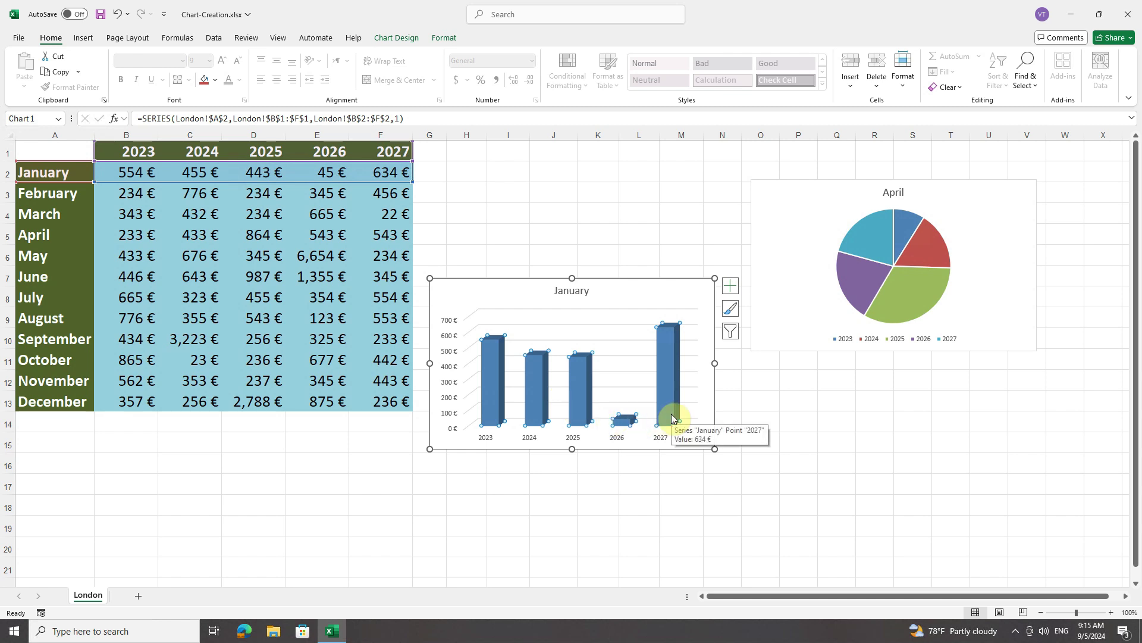
click(668, 376)
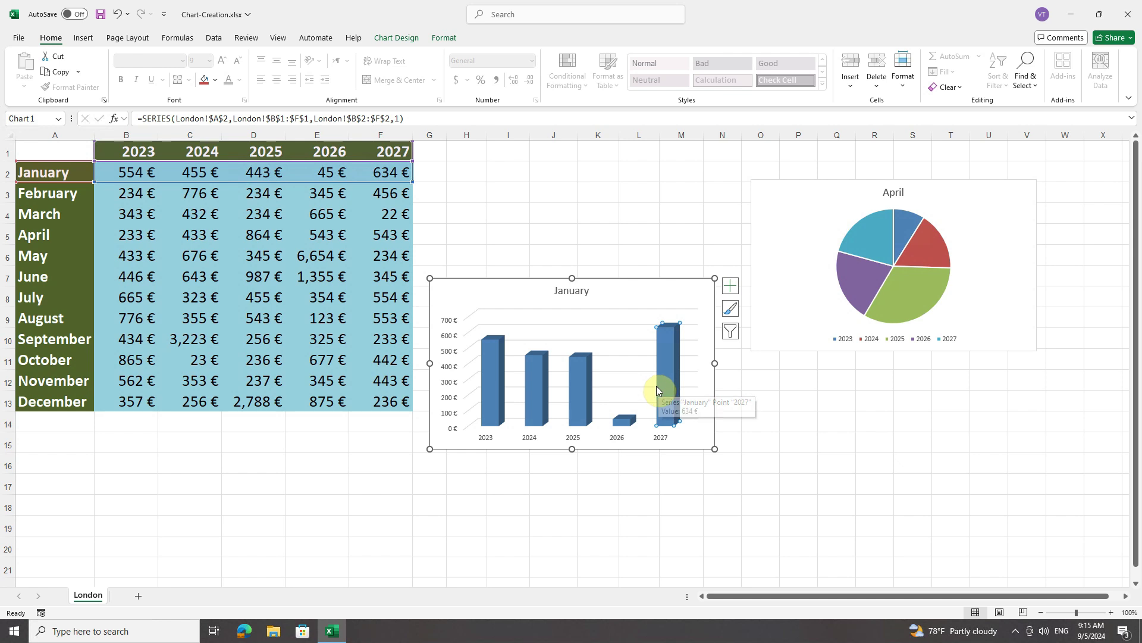
Step: Select the January chart's Plot Area by name from its chart elements
click(443, 38)
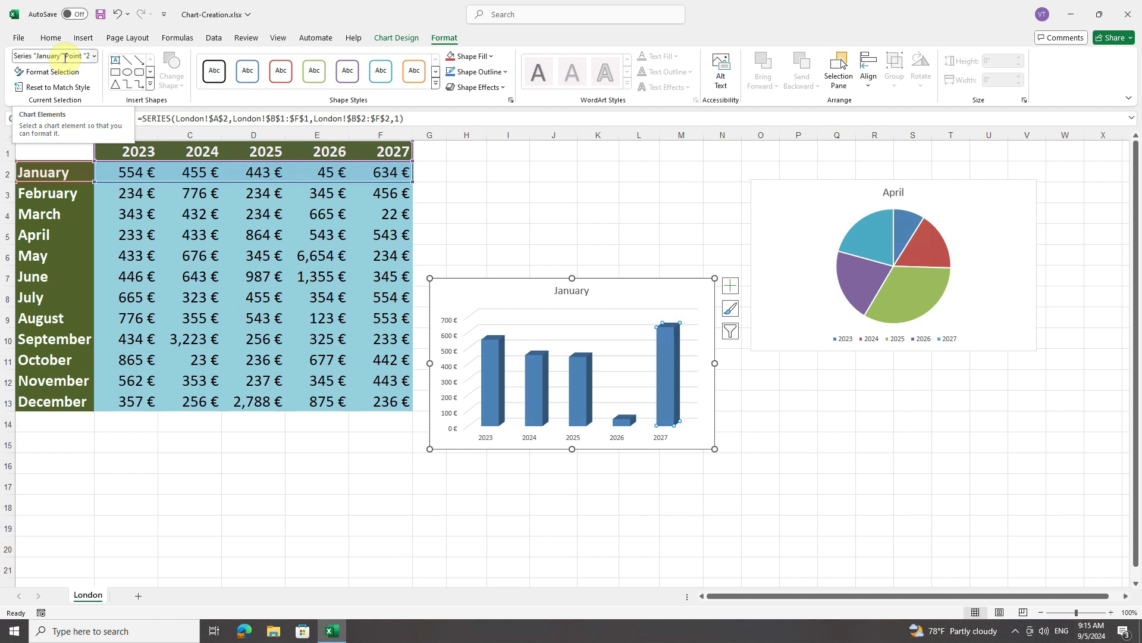
click(95, 56)
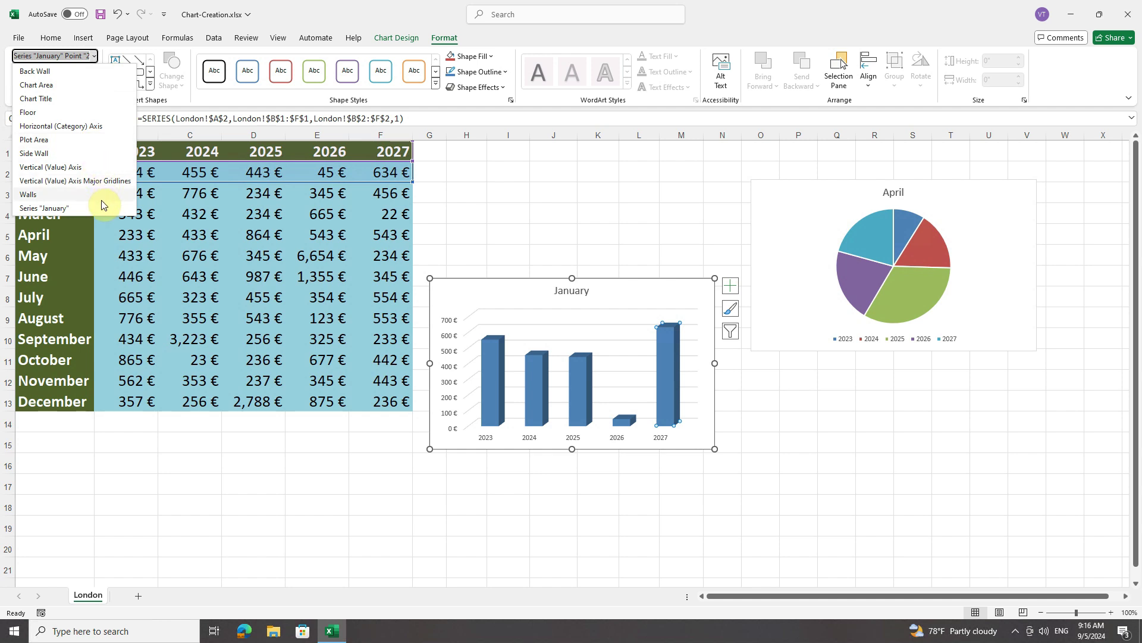
click(55, 140)
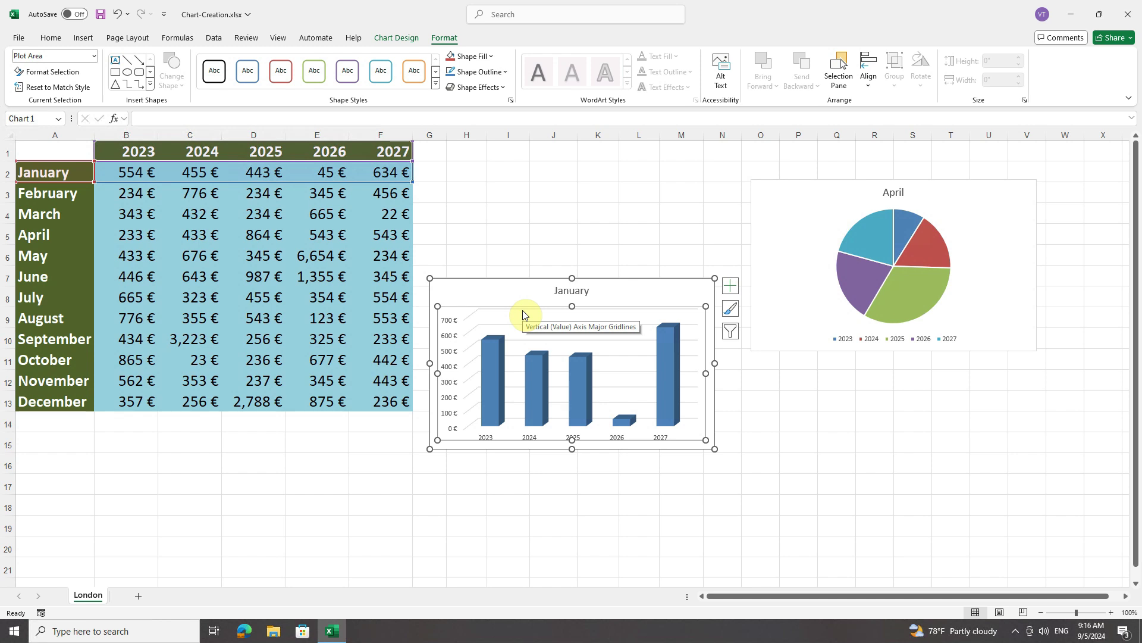
Step: Select the April pie chart's Legend by name from its chart elements
click(1016, 197)
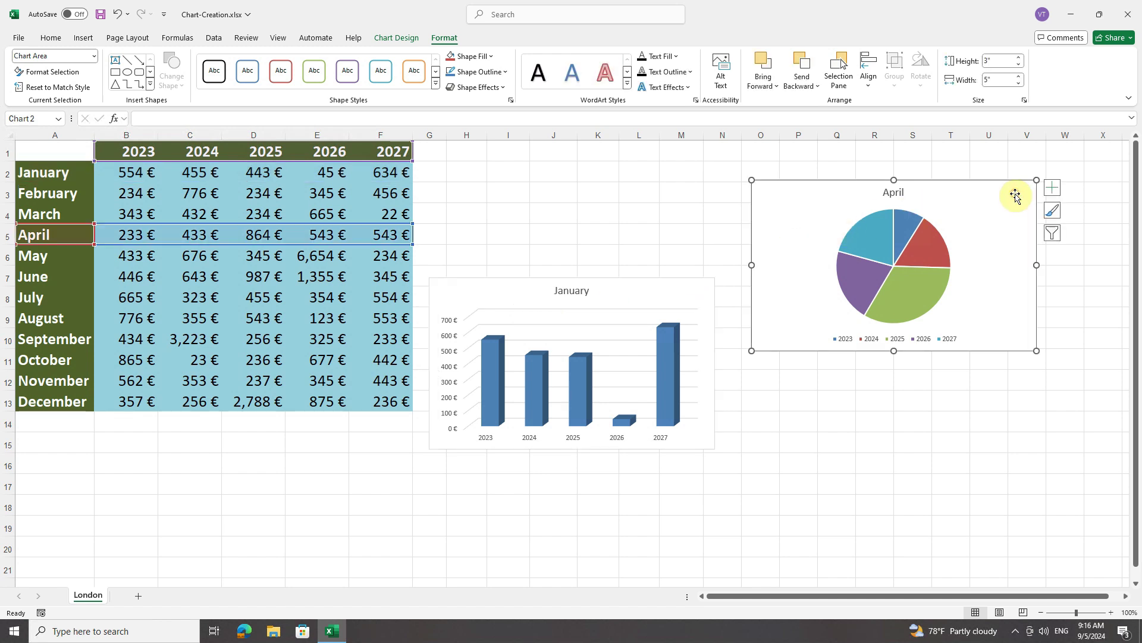
click(94, 57)
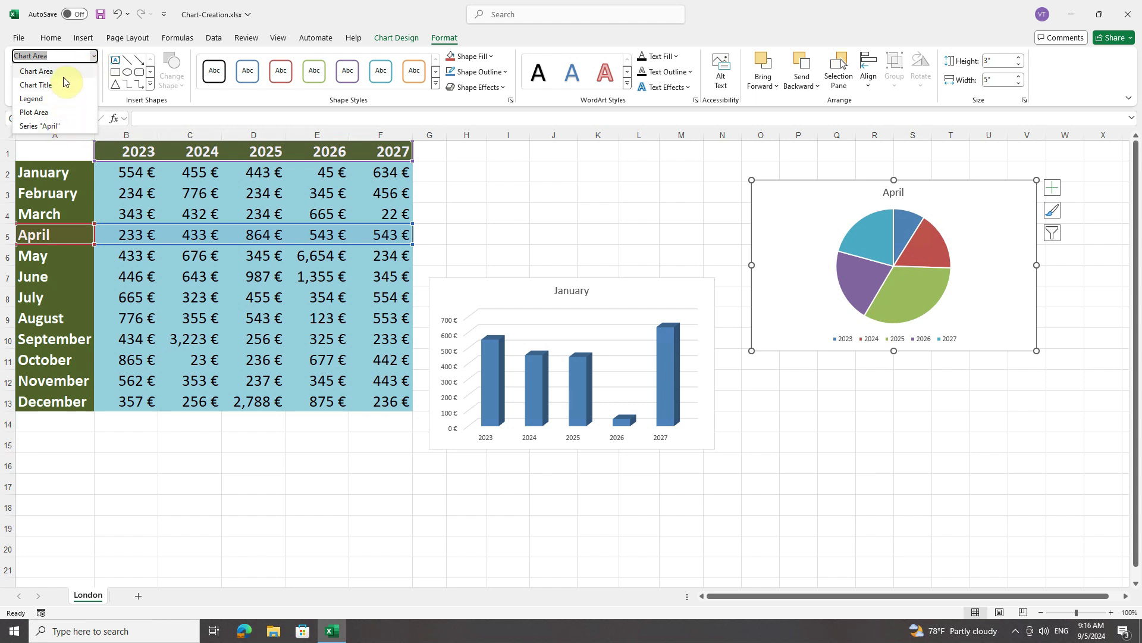
click(57, 101)
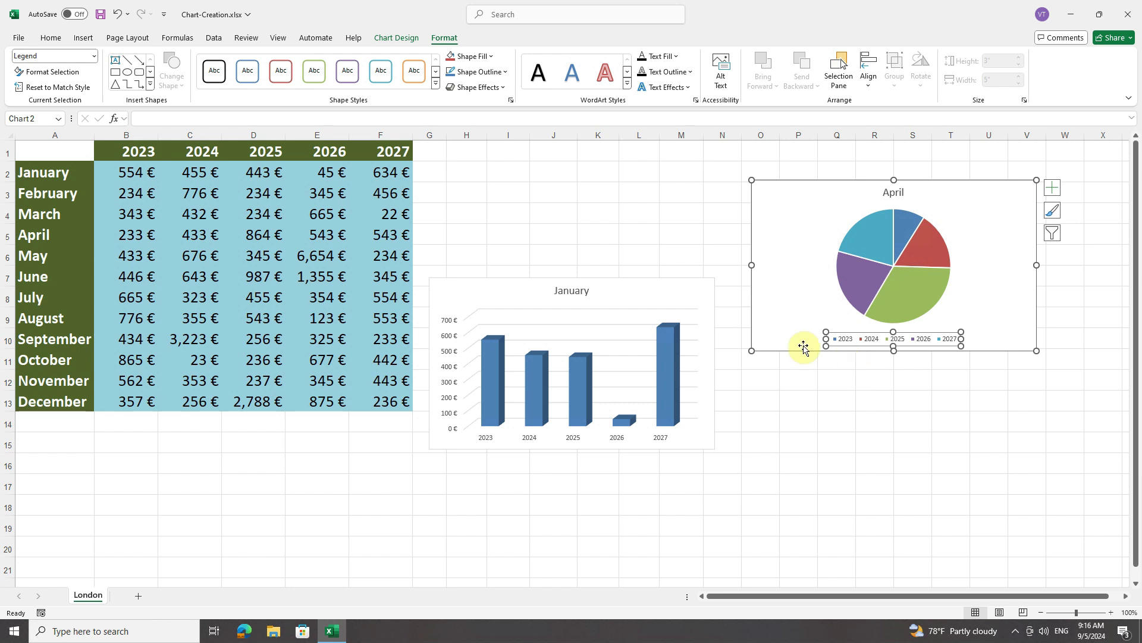
Step: Apply the twelfth chart style and the quick layout with a top legend and percentage labels to the April pie chart
click(389, 38)
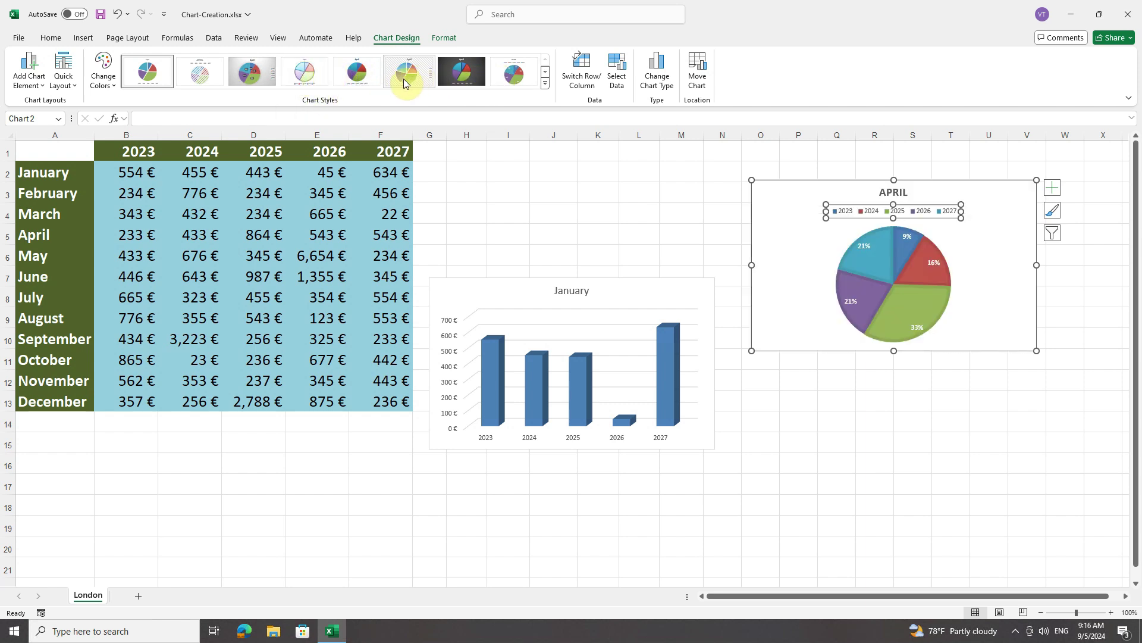
click(304, 81)
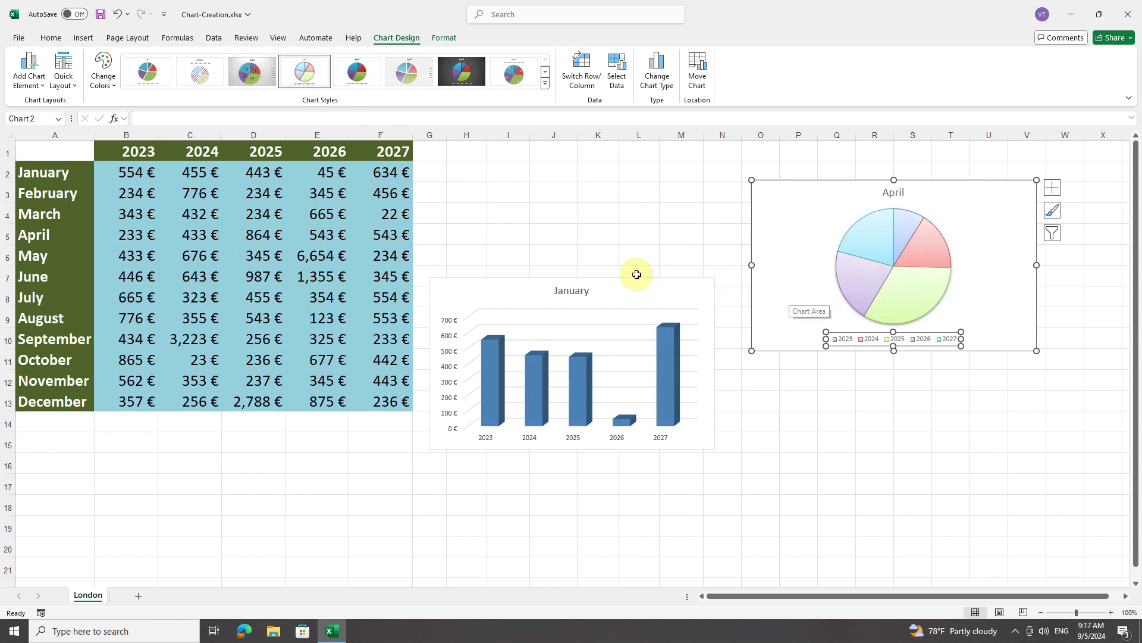
click(545, 83)
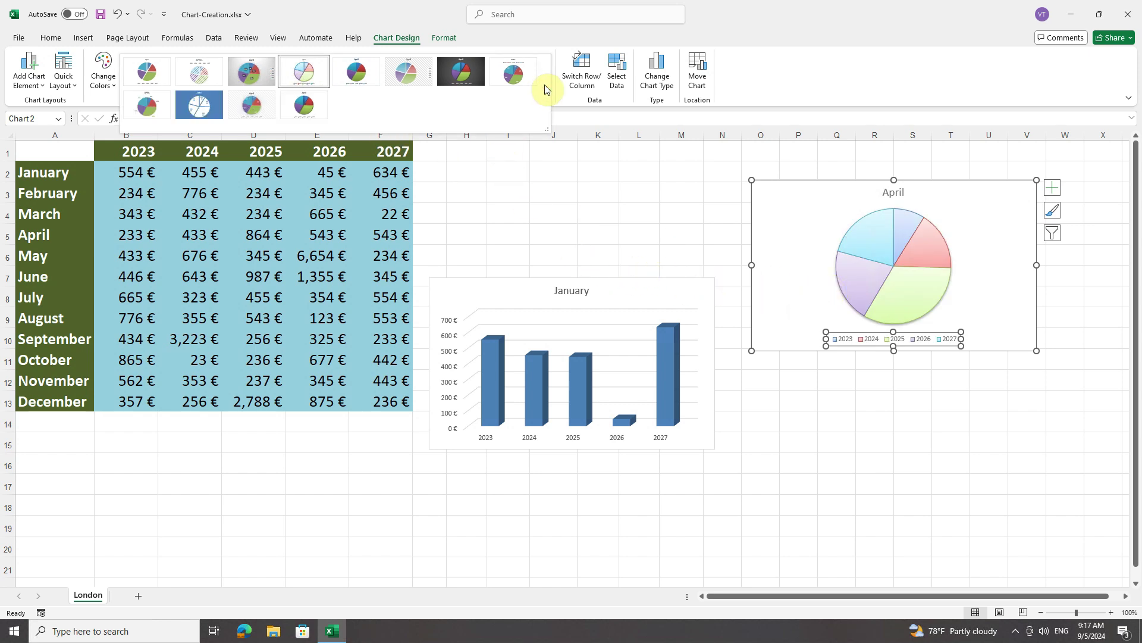
click(309, 113)
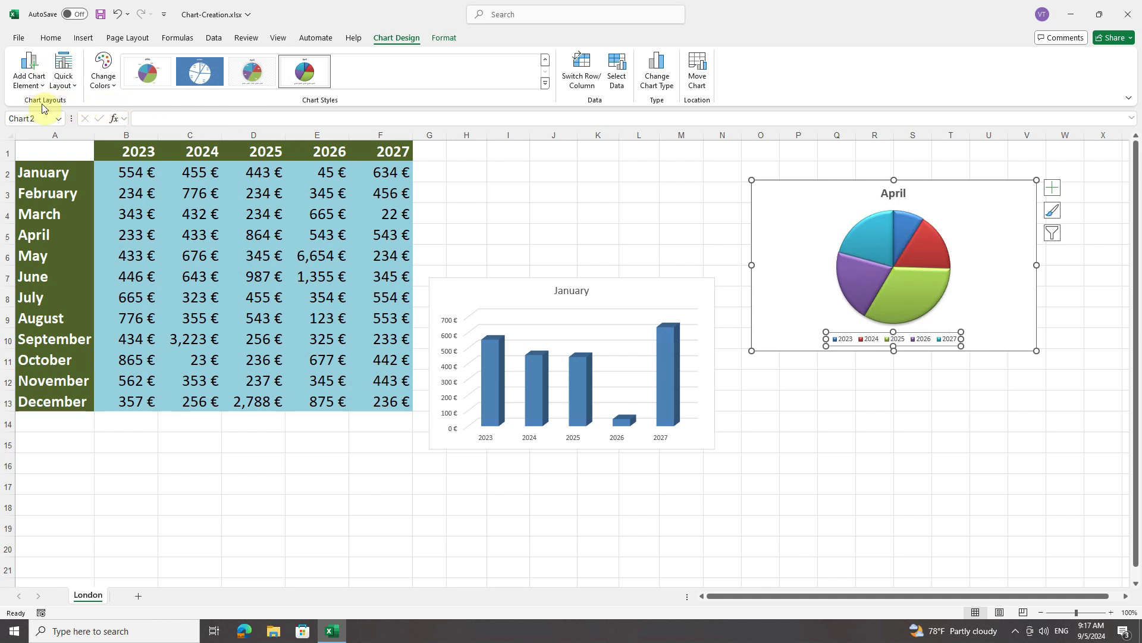
click(70, 86)
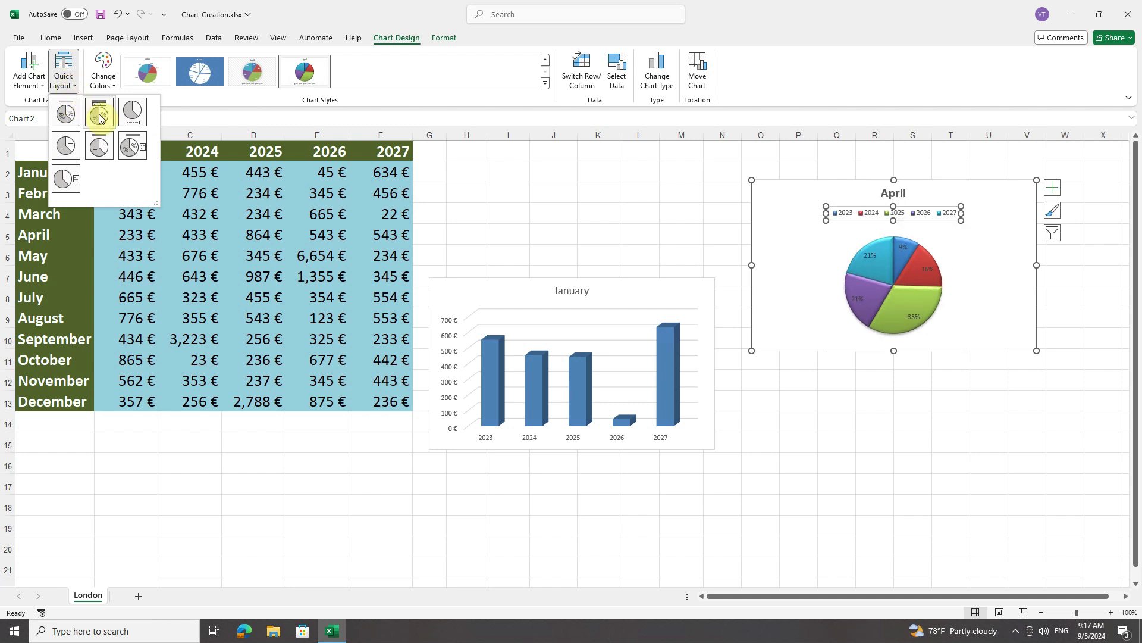
key(Escape)
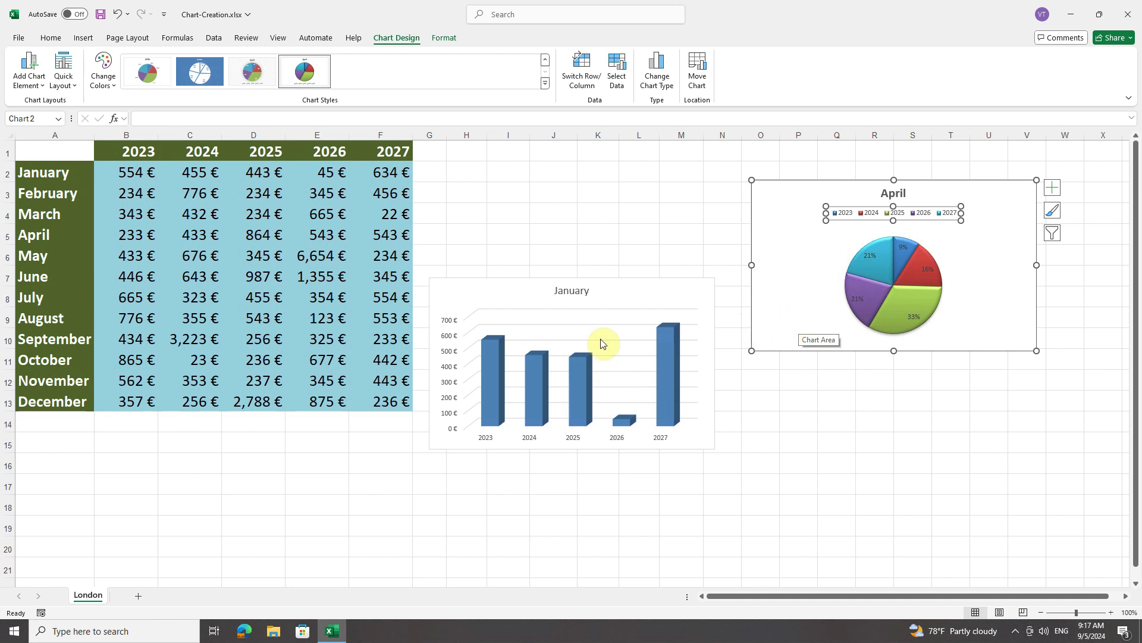
Step: Give the January column chart the gray gradient style and the quick layout with a top legend and data labels
click(628, 296)
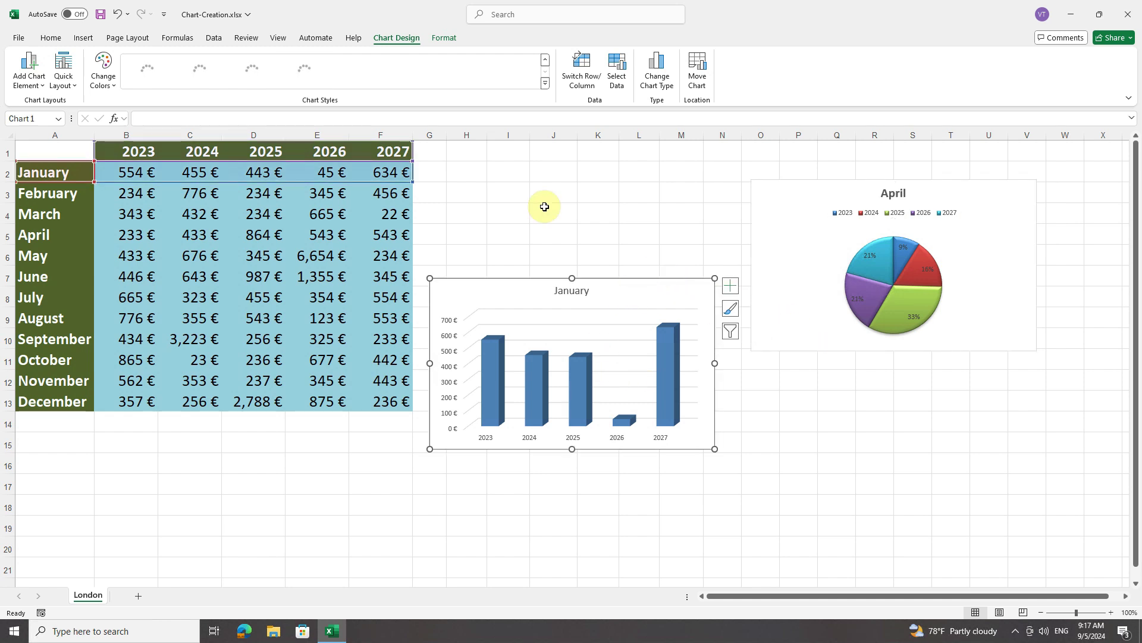
click(545, 61)
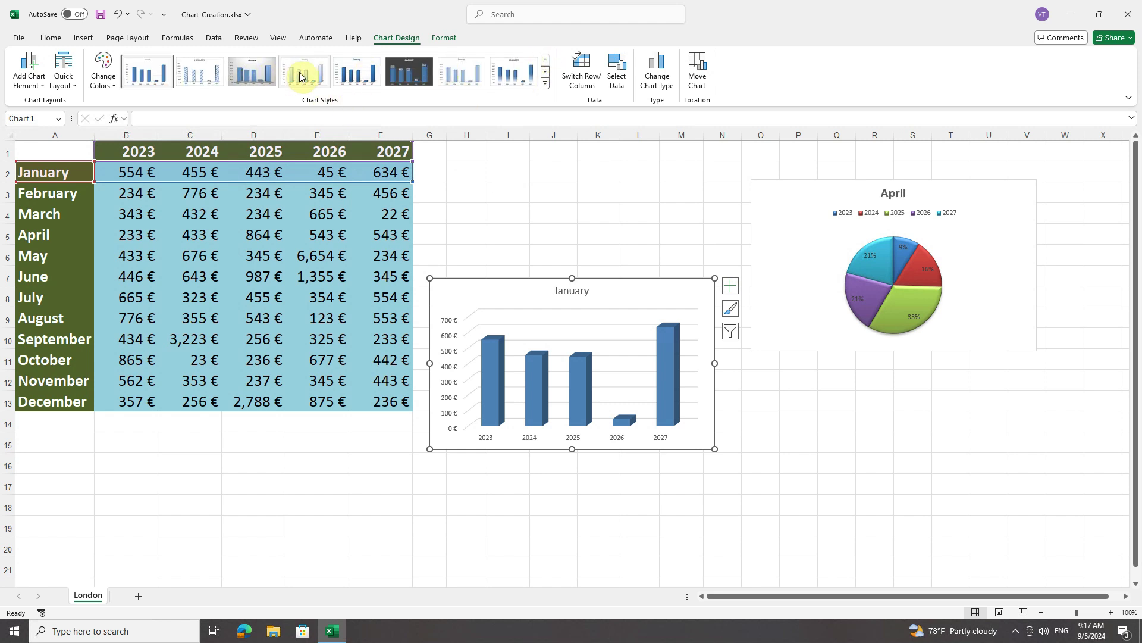
click(256, 76)
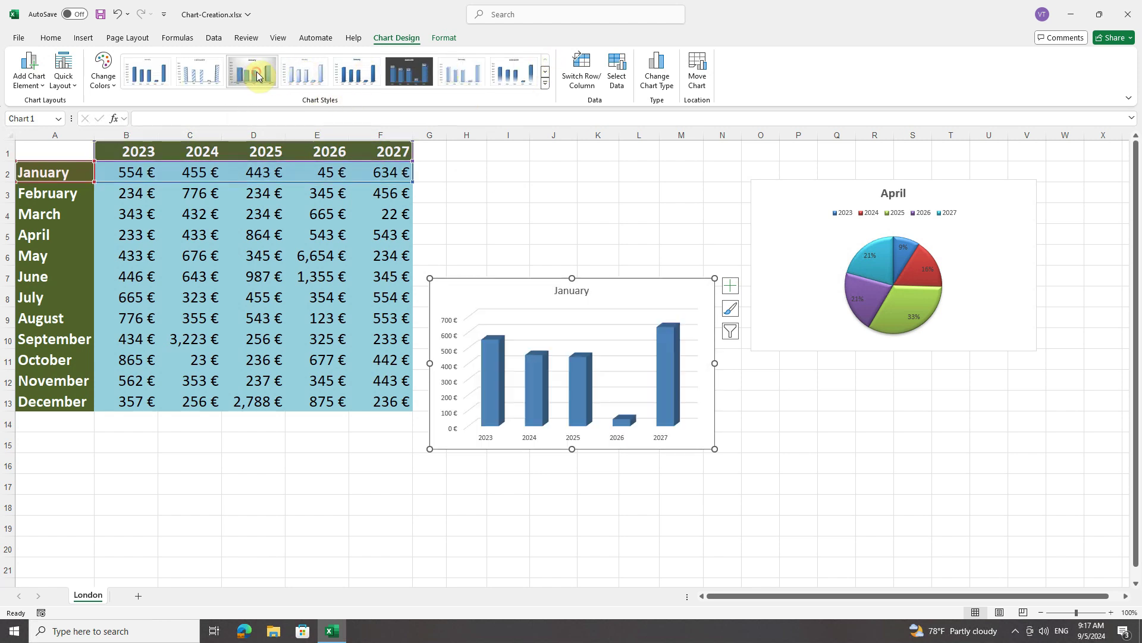
click(63, 74)
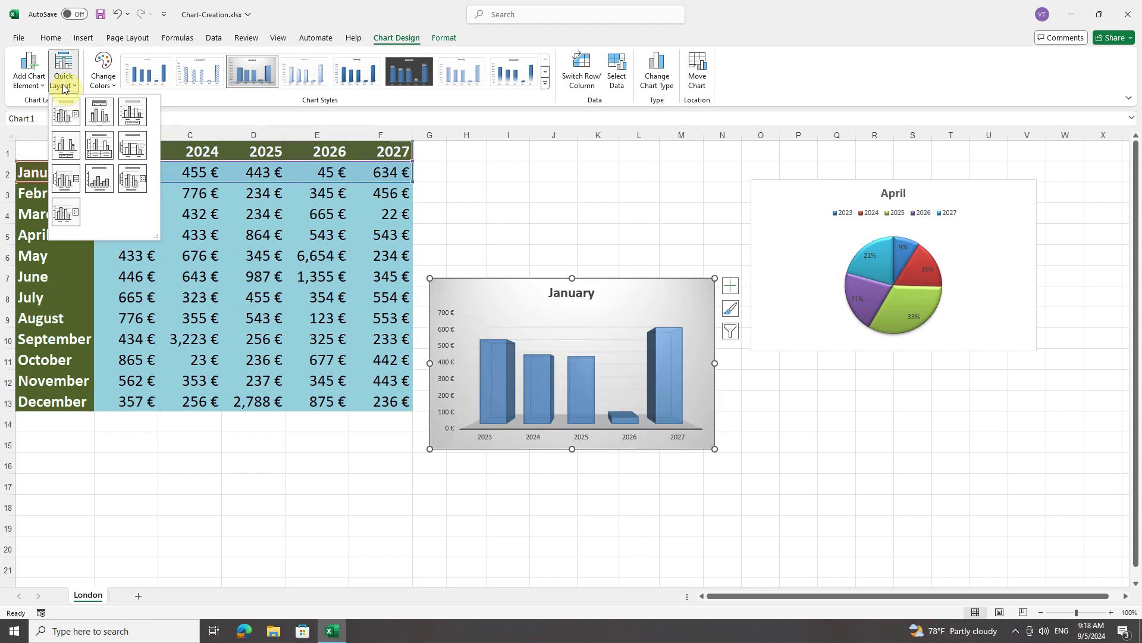
click(98, 117)
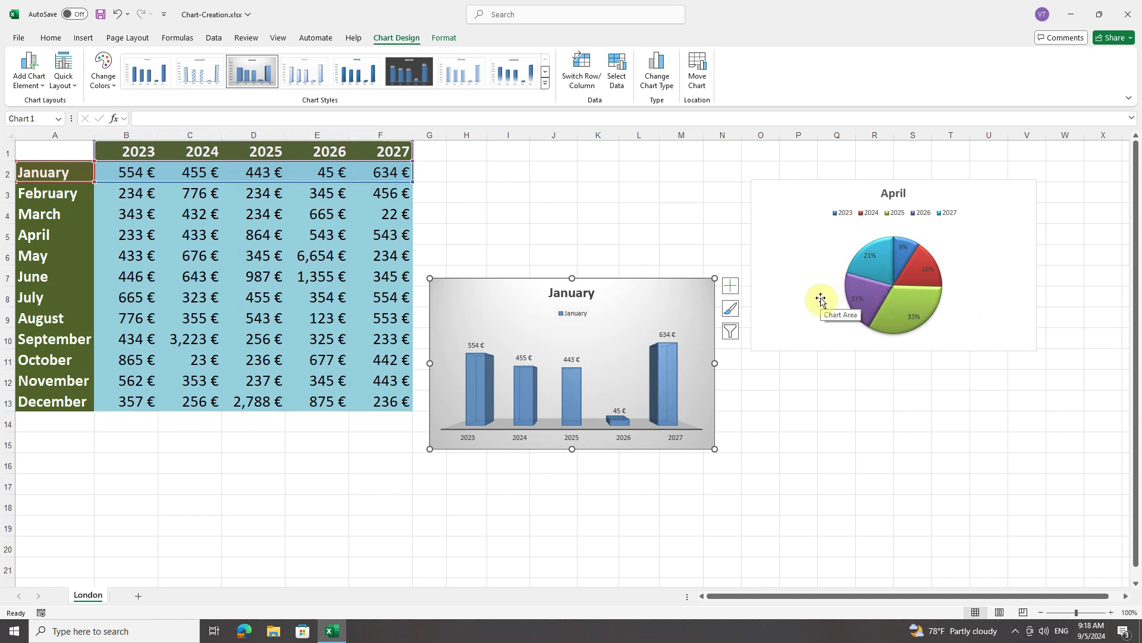
Step: Separate all slices of the April pie chart by setting the April series' Pie Explosion to 20%
click(902, 303)
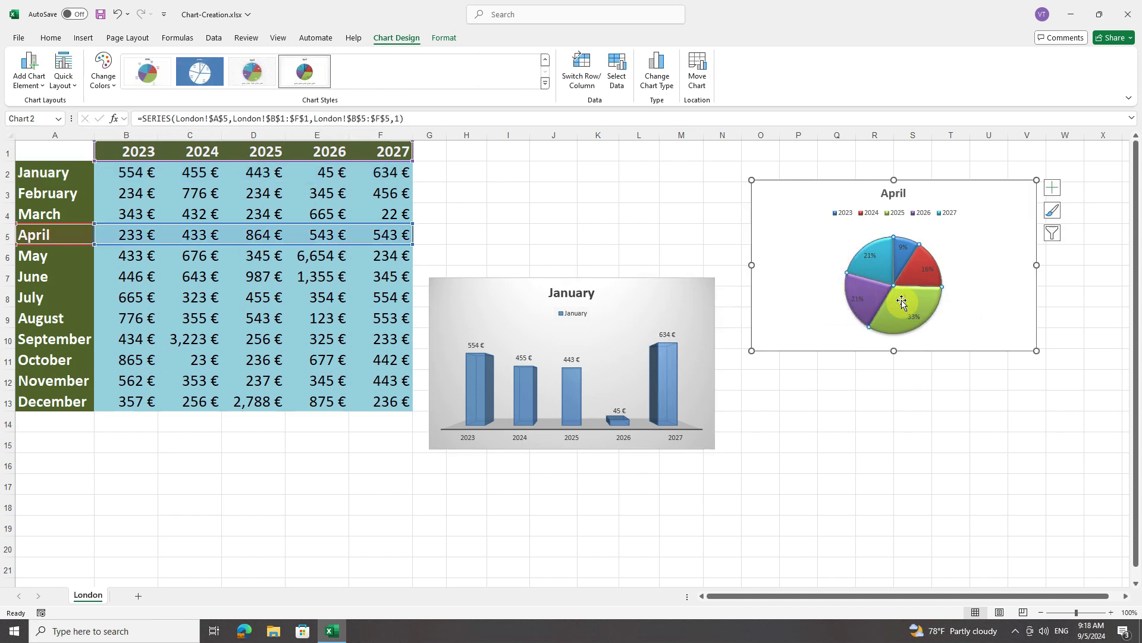
click(443, 37)
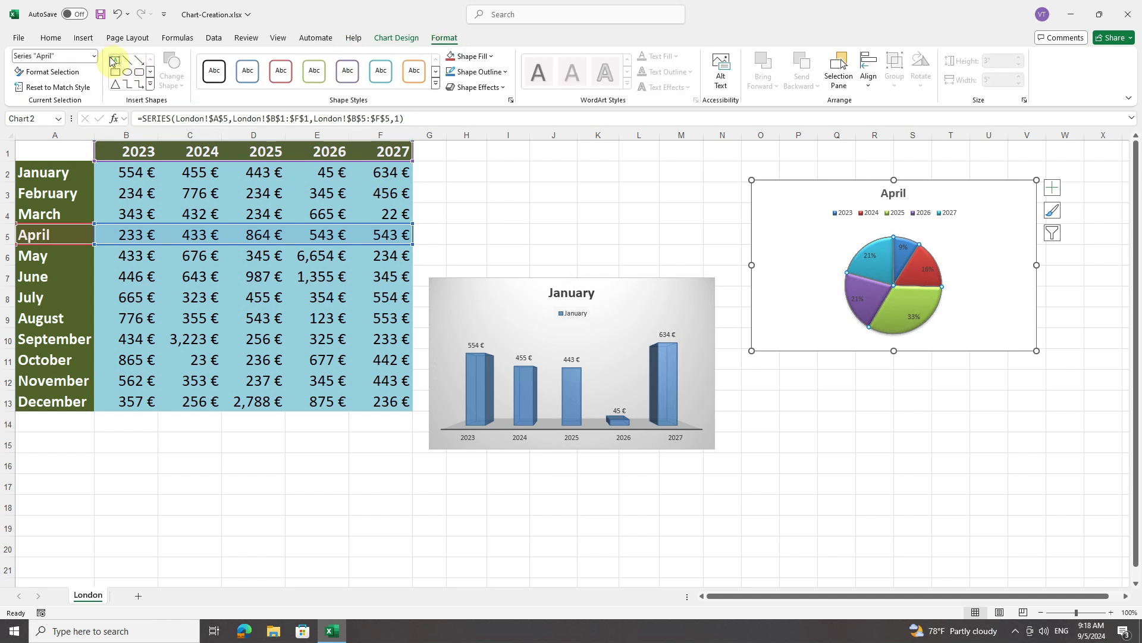
click(94, 56)
click(53, 132)
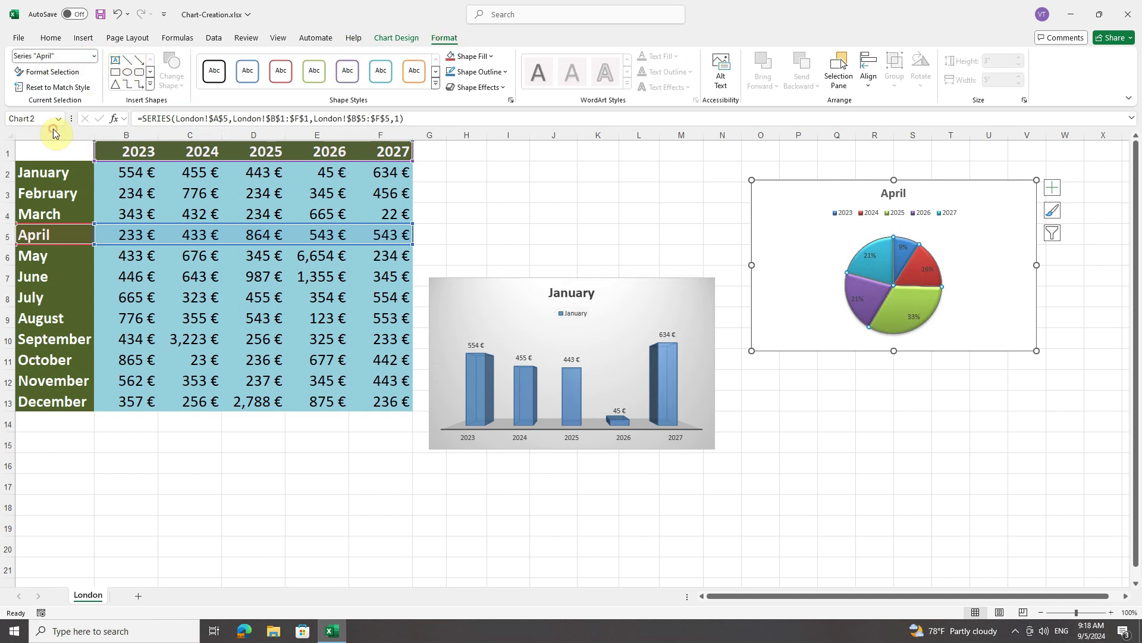
click(53, 72)
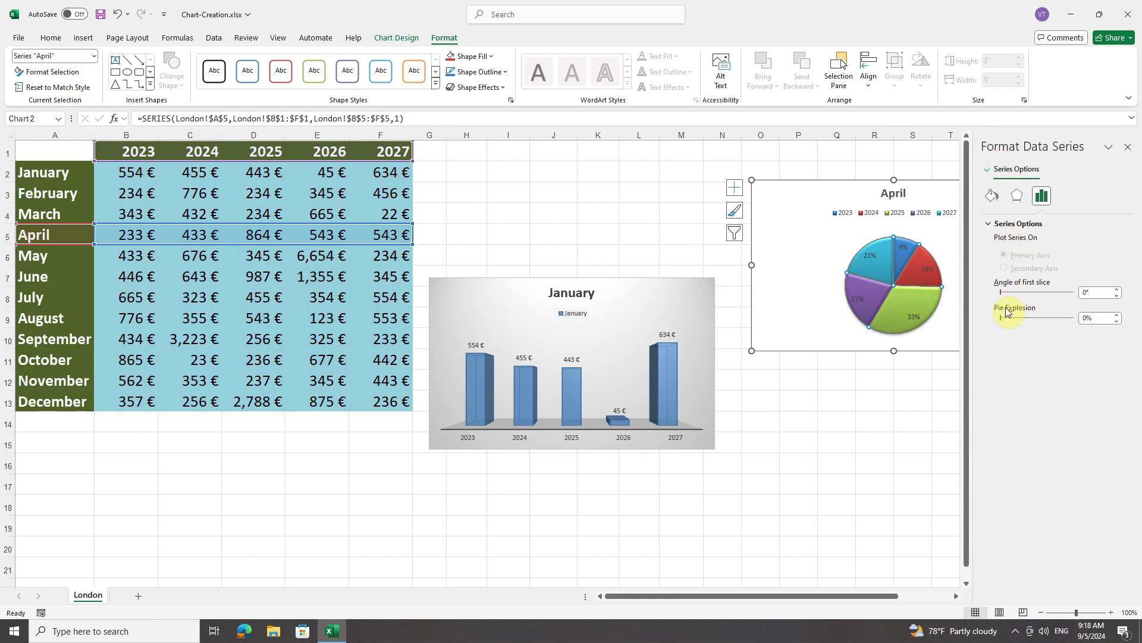
click(1092, 317)
text(20)
key(Return)
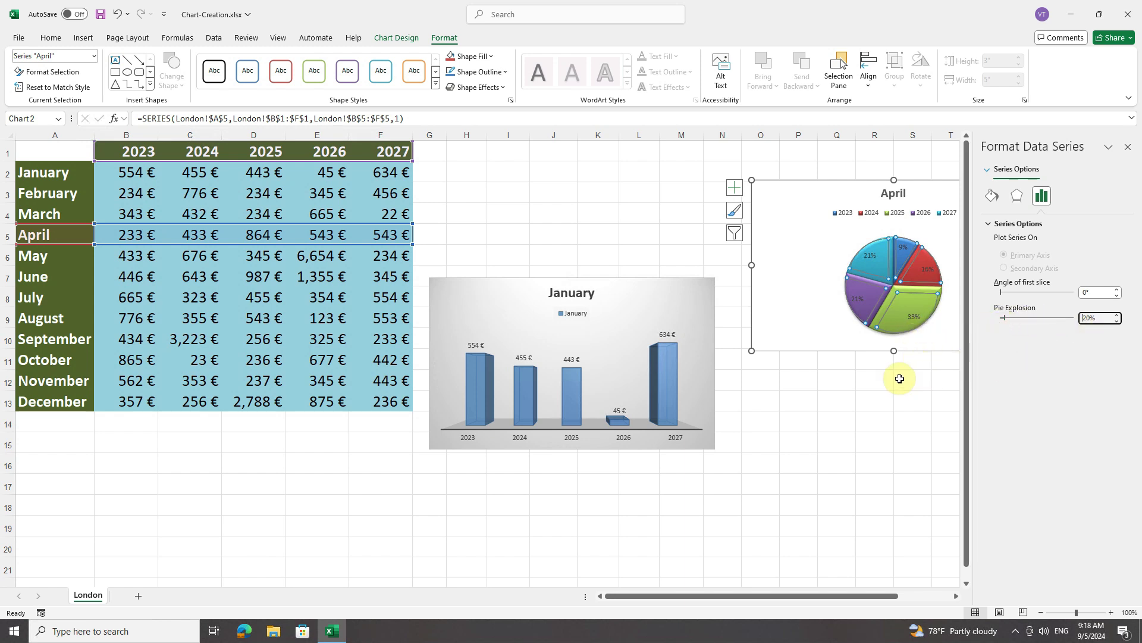
click(895, 289)
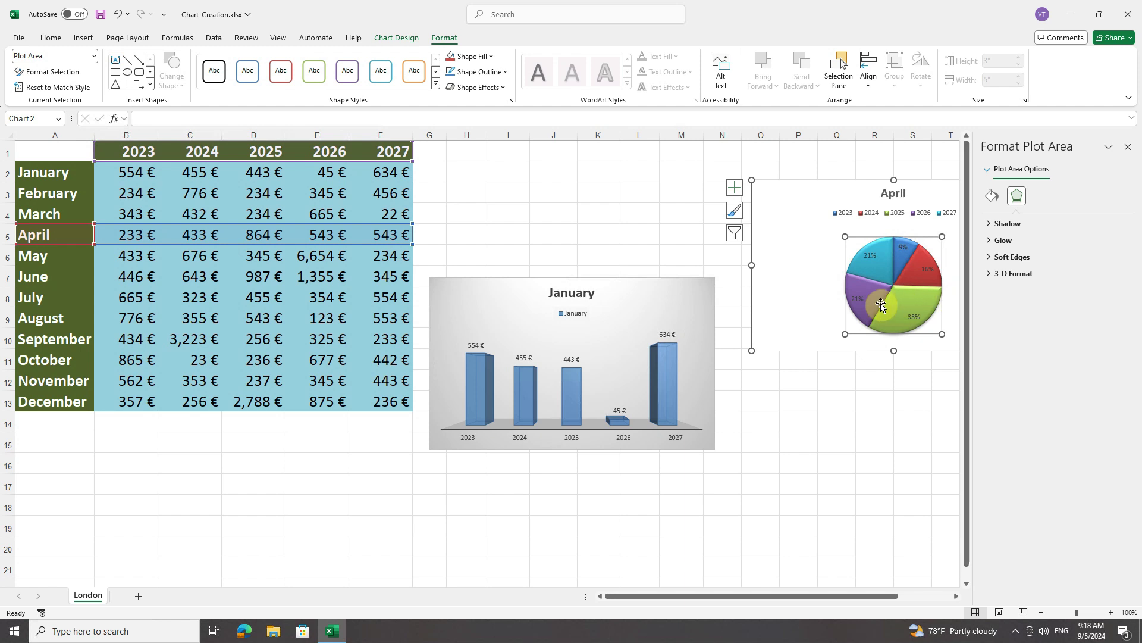
drag(882, 301, 883, 305)
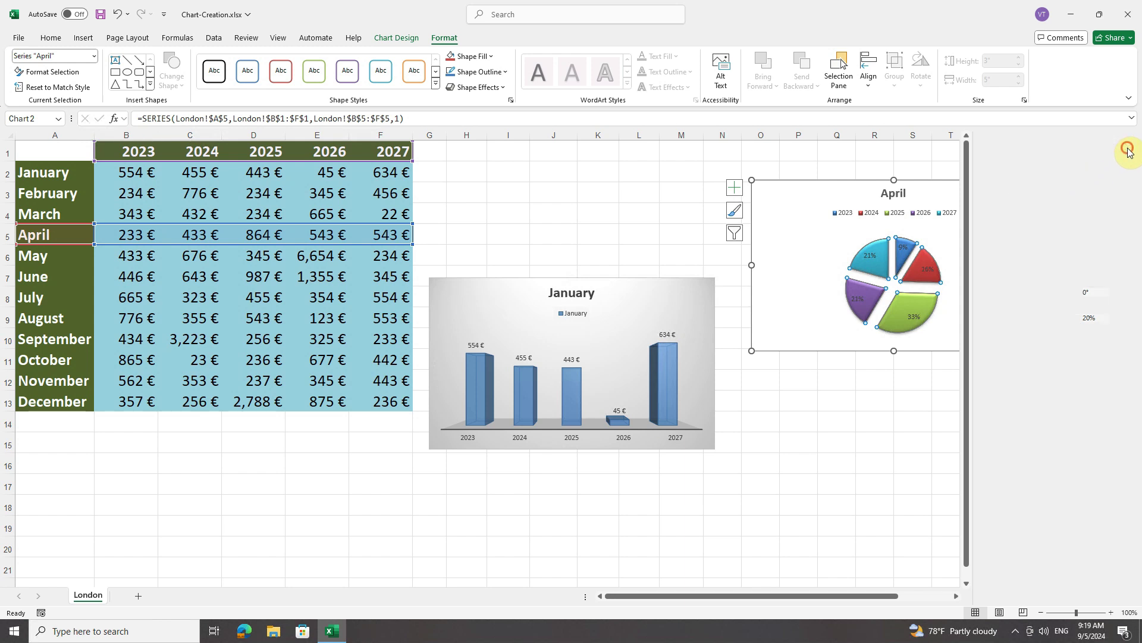
click(1128, 147)
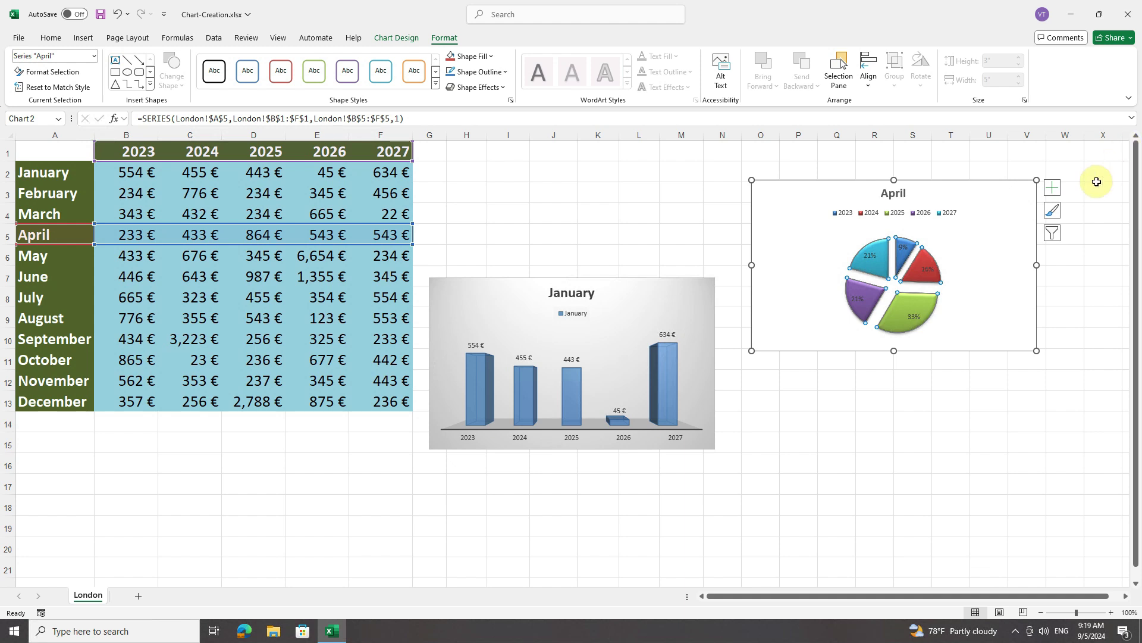
Step: Open the Format Data Series options directly from the April pie and close them again
right_click(901, 311)
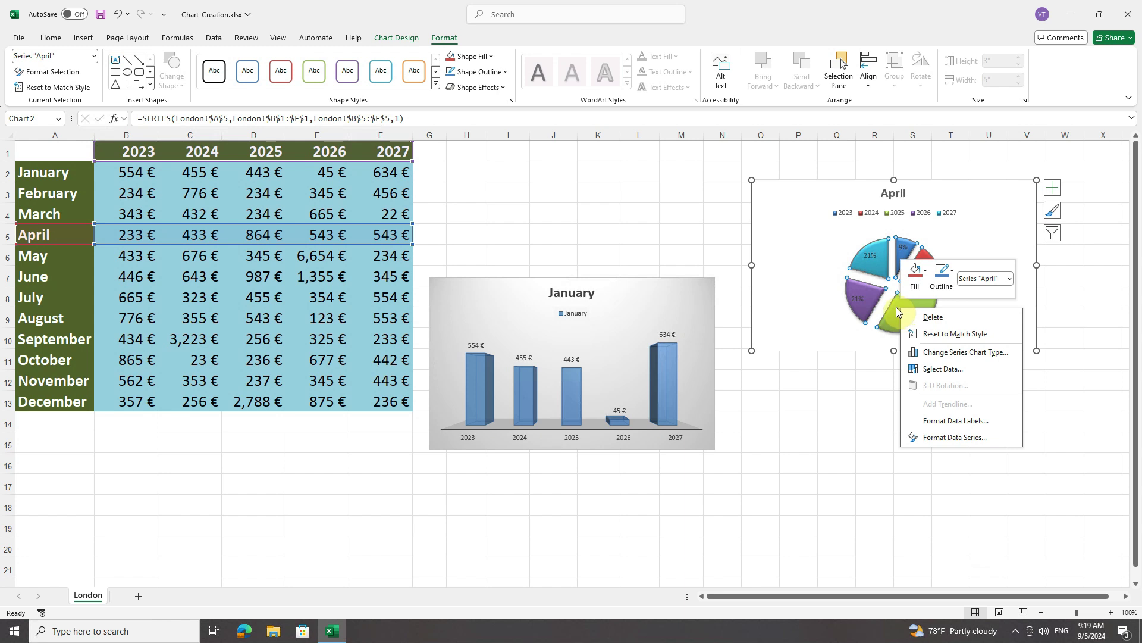
click(964, 438)
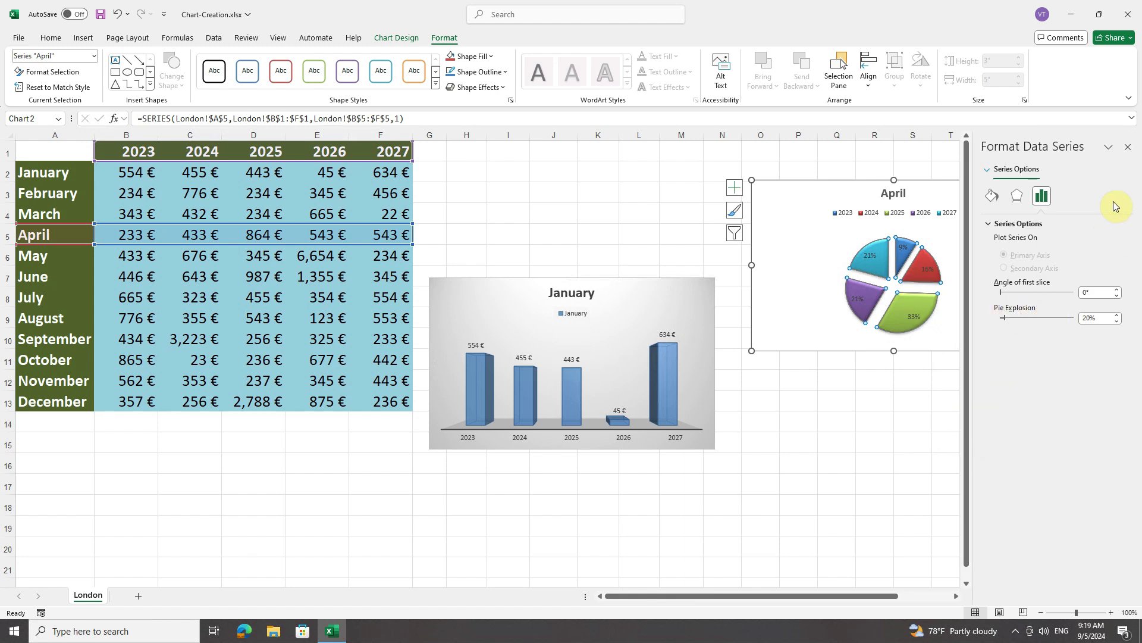
click(1128, 146)
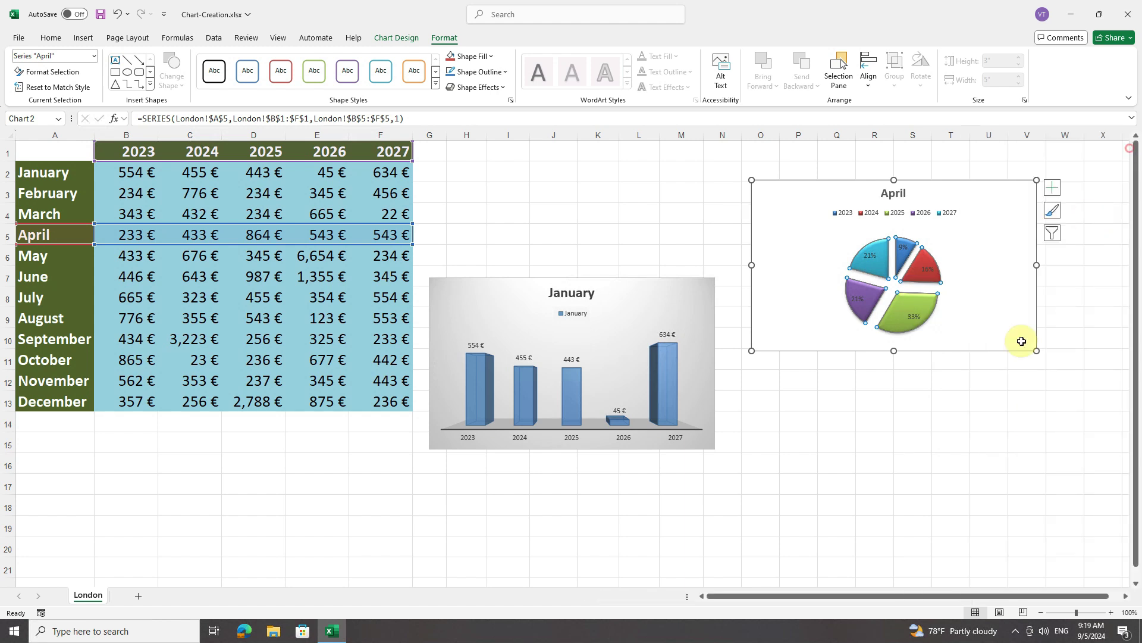
Step: Open the formatting options of the April pie's 2027 slice alone and check the chart's element list
double_click(877, 265)
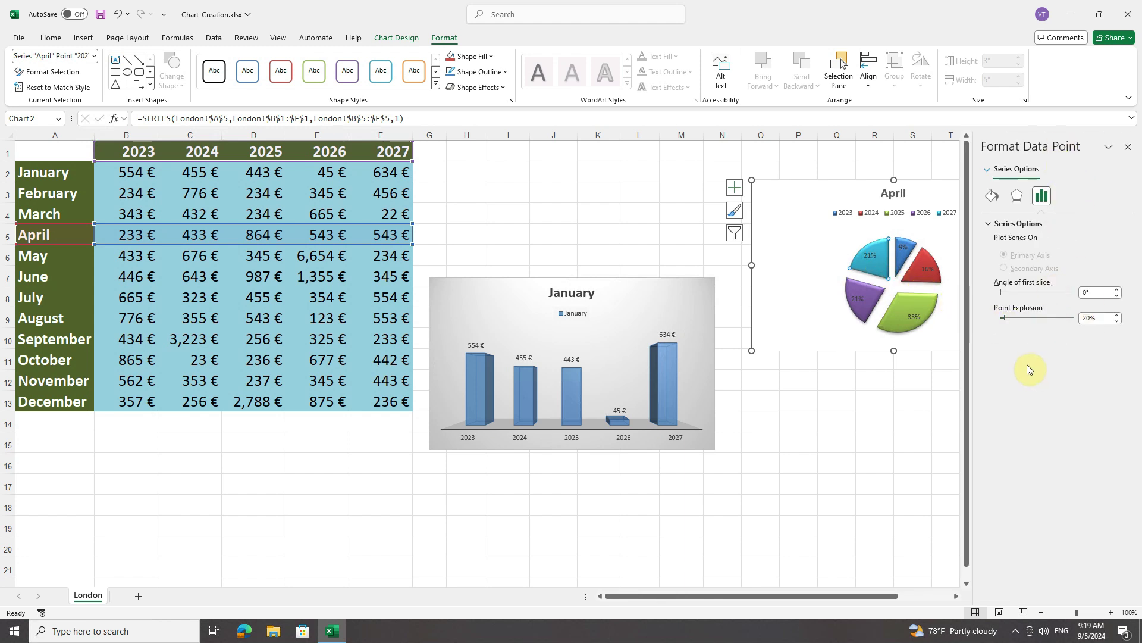
click(94, 56)
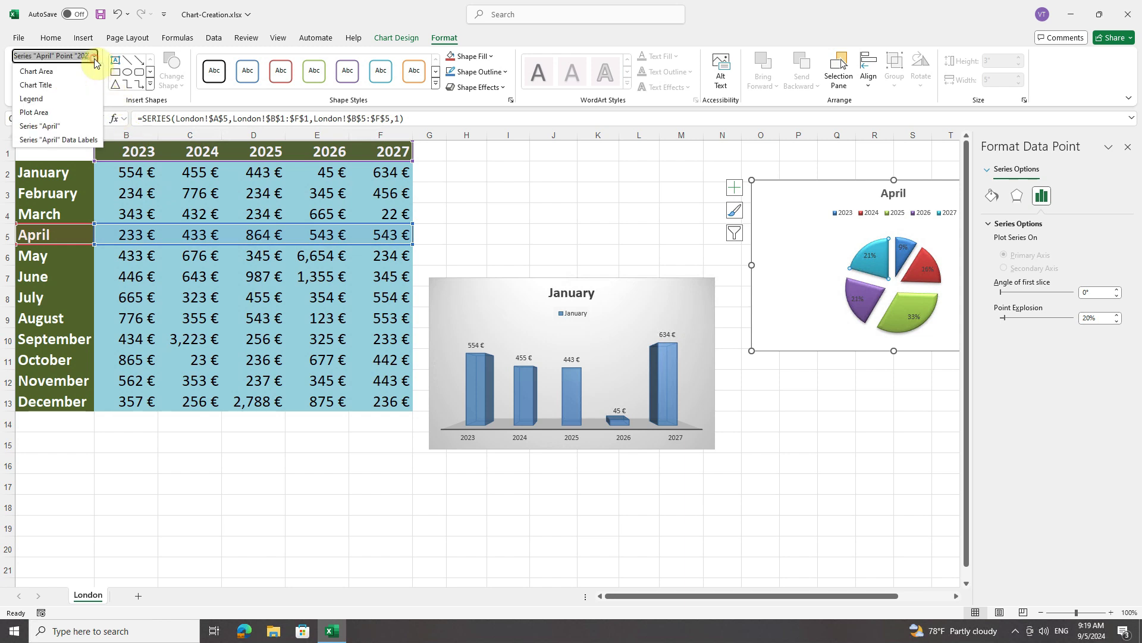
click(94, 56)
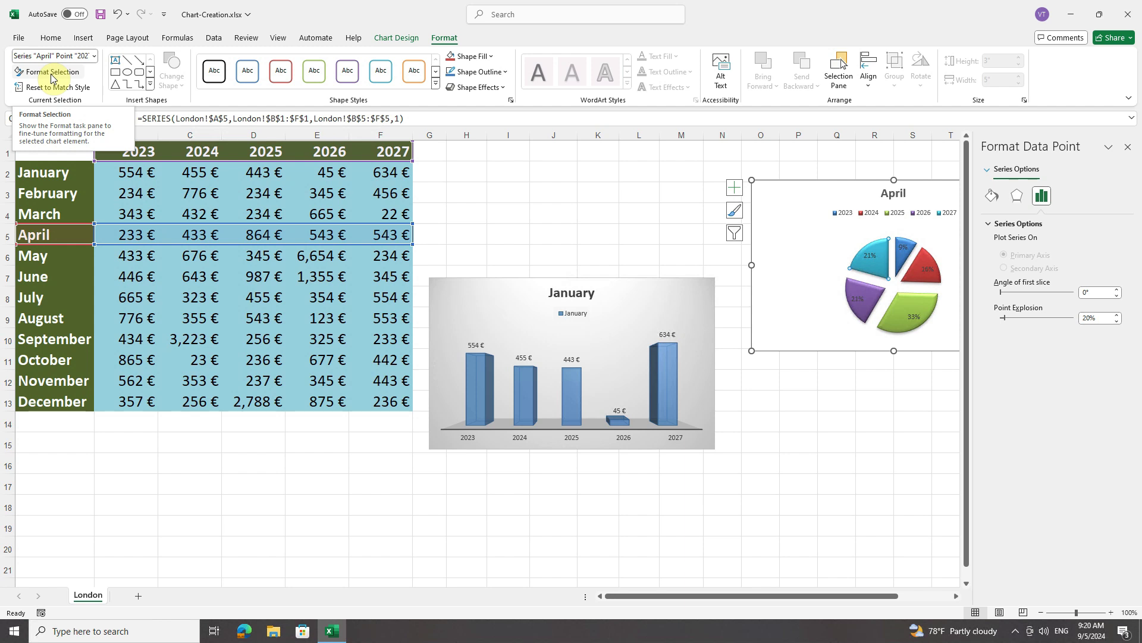
Step: Bring up the formatting options of the April chart's legend and of its chart area in turn
right_click(844, 214)
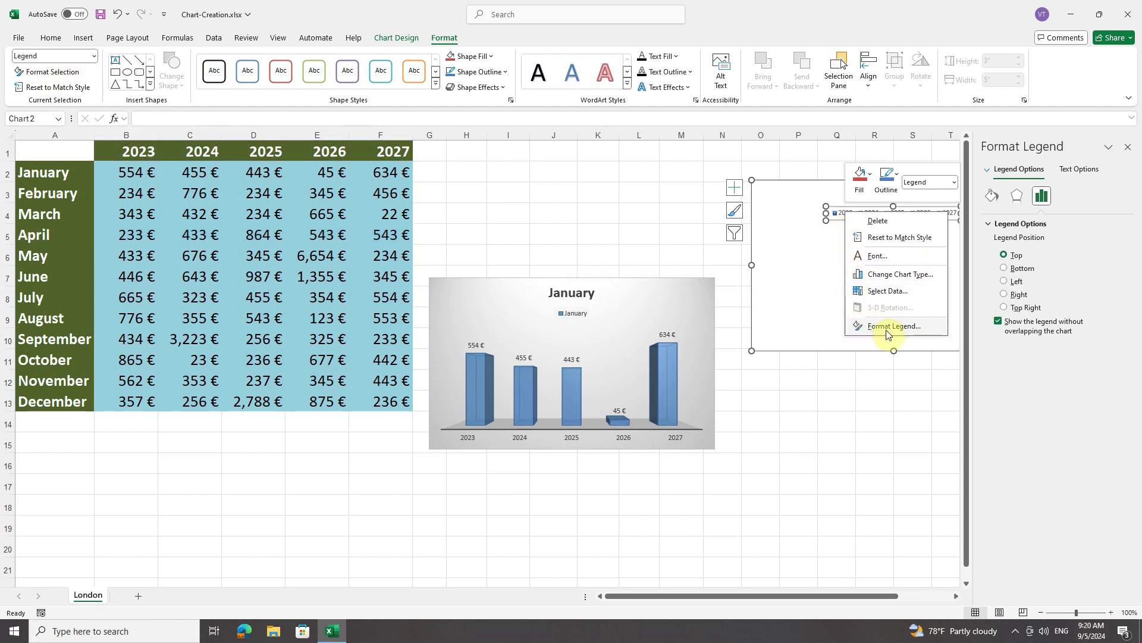
right_click(803, 292)
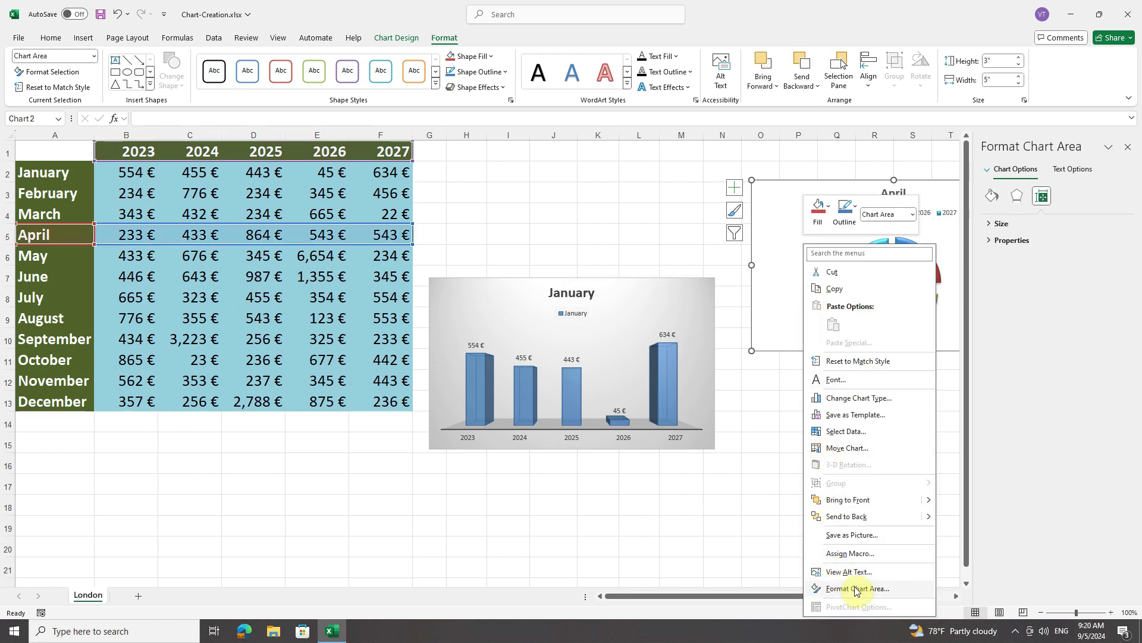
click(775, 275)
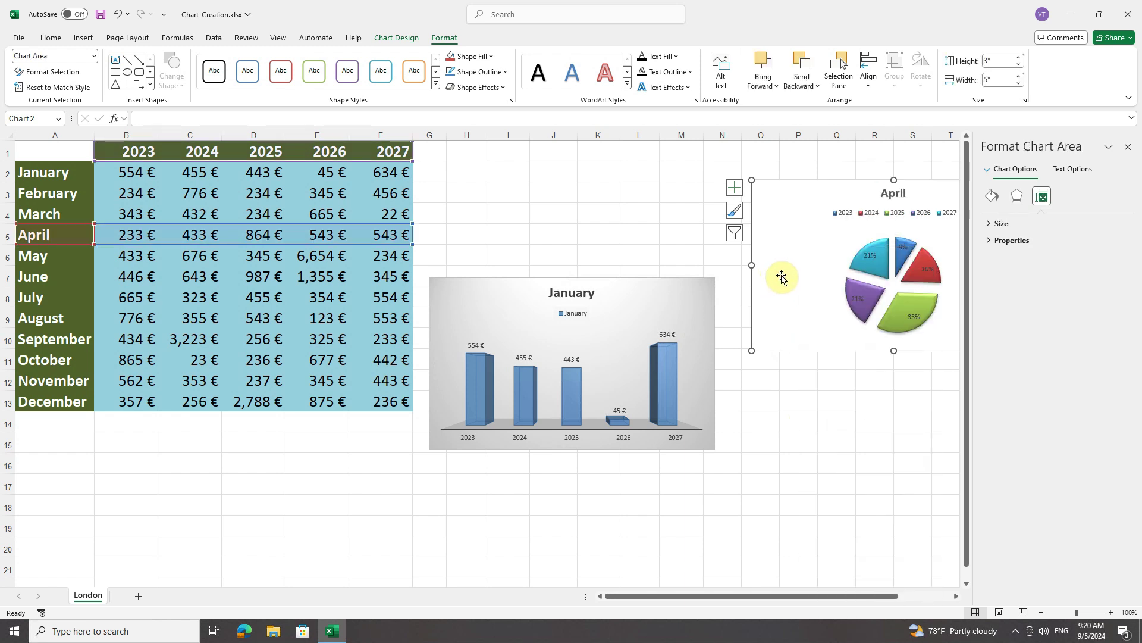